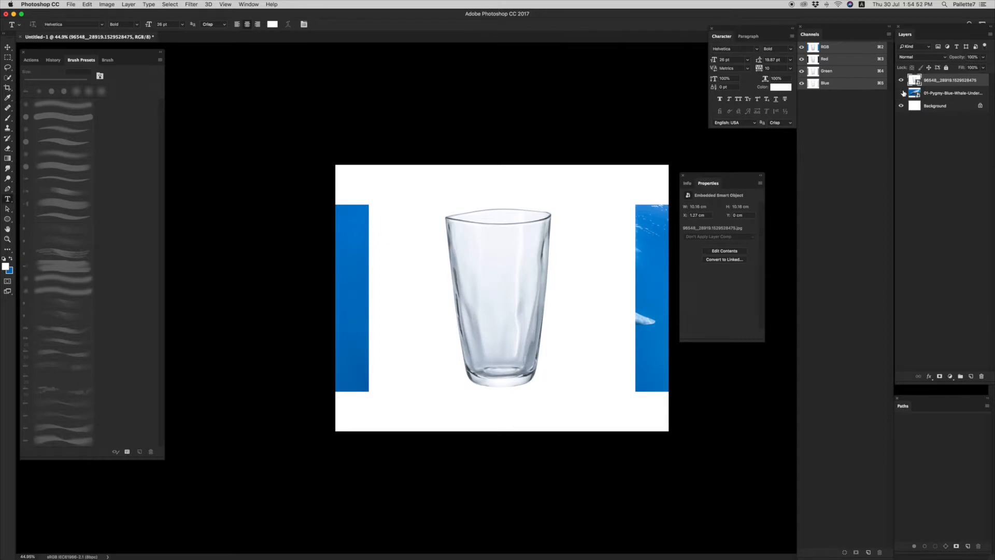
# Step: Move the glass layer below the whale layer, enlarge it slightly and shift it about 1.70 cm left on the canvas
pyautogui.press('super+bracketleft')
pyautogui.press('super+t')
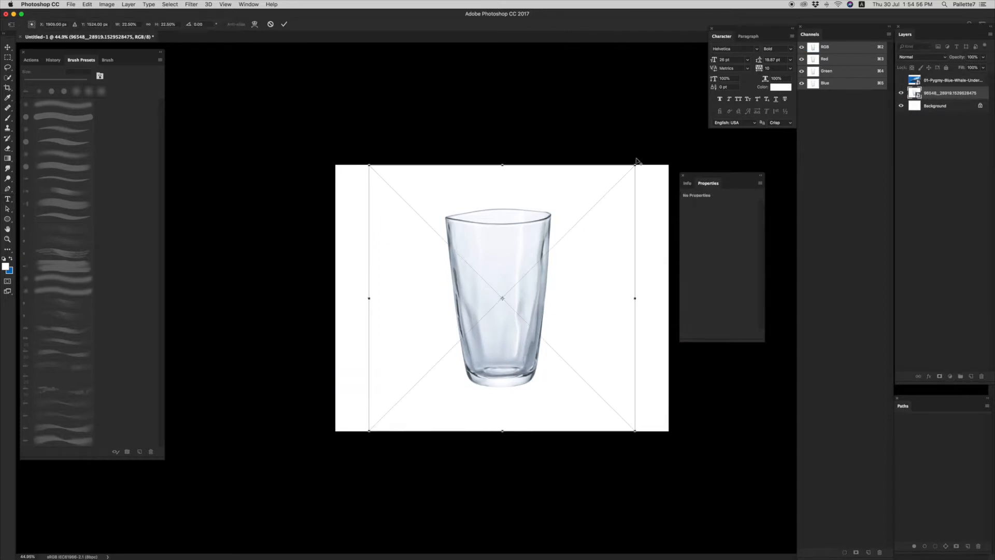
pyautogui.moveTo(579, 267); pyautogui.dragTo(538, 264)
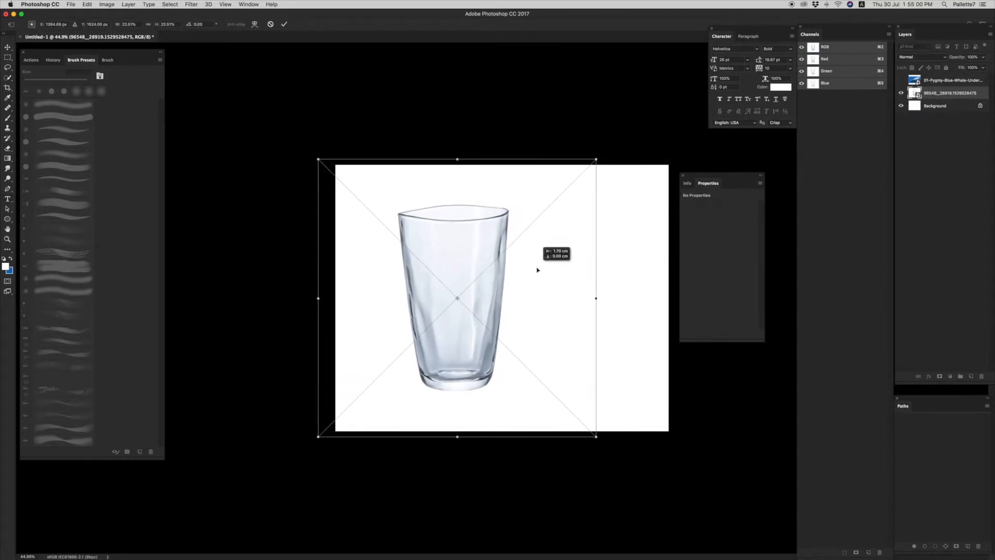
pyautogui.press('Return')
# Step: Show the whale layer and lower its opacity to 50% so the glass shows through
pyautogui.click(938, 81)
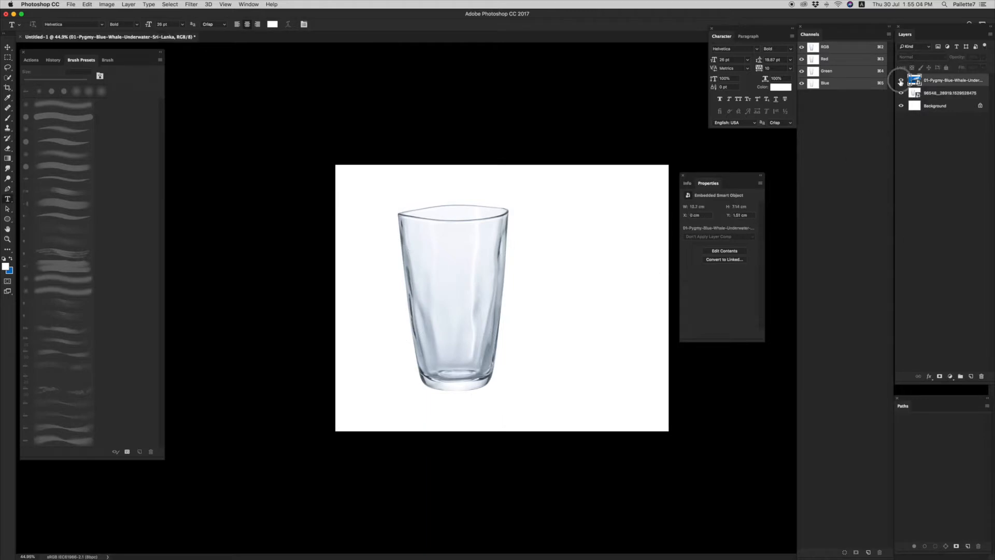
pyautogui.click(901, 80)
pyautogui.press('v')
pyautogui.press('6')
# Step: Scale the whale image down to about 7.45%, place it within the upper half of the glass and restore its opacity to 100%
pyautogui.press('super+t')
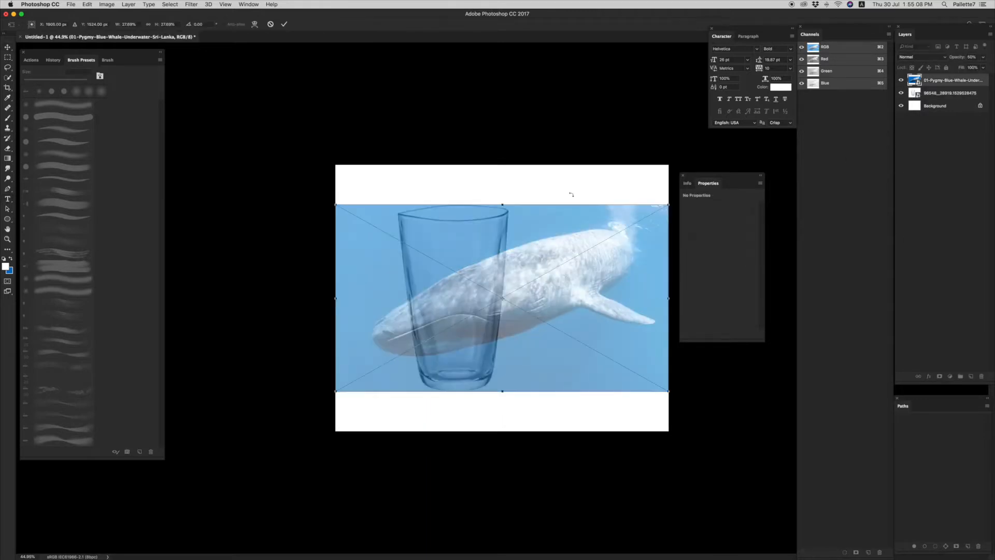
pyautogui.moveTo(667, 203); pyautogui.dragTo(497, 235)
pyautogui.press('Return')
pyautogui.press('super+z')
pyautogui.press('super+t')
pyautogui.moveTo(489, 270); pyautogui.dragTo(494, 277)
pyautogui.press('Return')
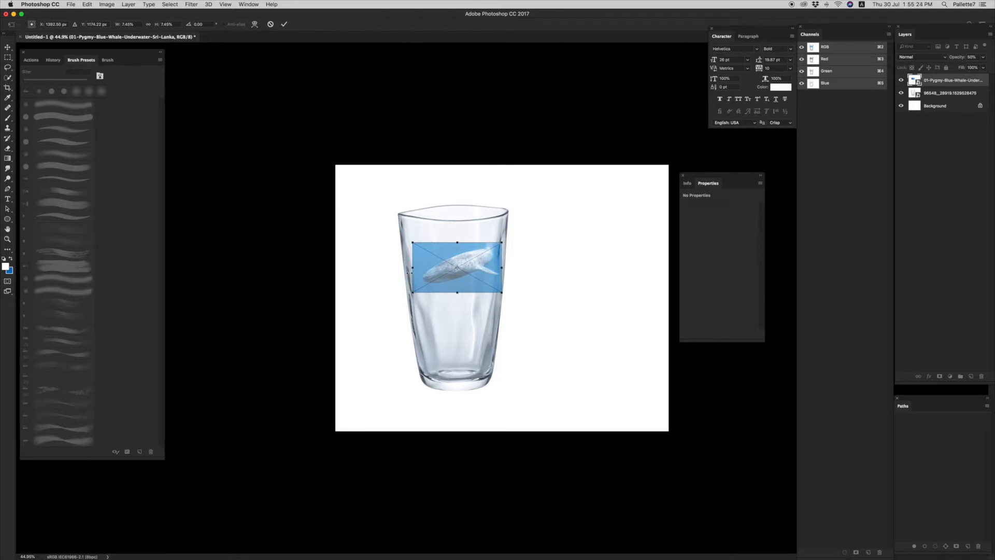
pyautogui.moveTo(348, 266); pyautogui.dragTo(397, 266)
pyautogui.press('0')
# Step: Trace the glass's left outer edge with the Pen tool from above the whale image down to the start of the base curve
pyautogui.moveTo(463, 217); pyautogui.dragTo(514, 218)
pyautogui.press('p')
pyautogui.moveTo(459, 199); pyautogui.dragTo(483, 199)
pyautogui.click(459, 188)
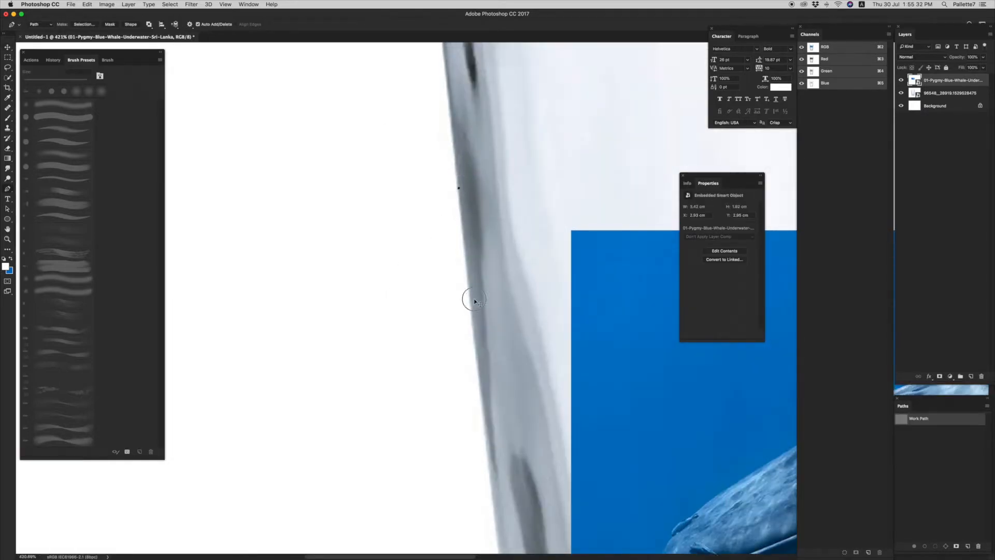
pyautogui.scroll(-5, 461, 283)
pyautogui.click(455, 360)
pyautogui.scroll(-5, 456, 360)
pyautogui.click(437, 333)
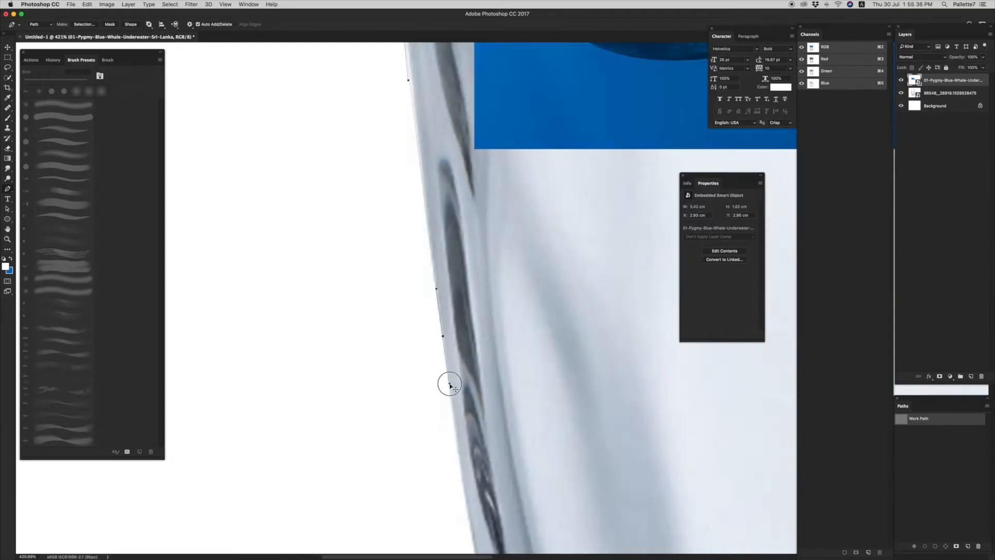
pyautogui.scroll(-4, 445, 347)
pyautogui.scroll(-5, 466, 446)
pyautogui.moveTo(447, 290); pyautogui.dragTo(453, 313)
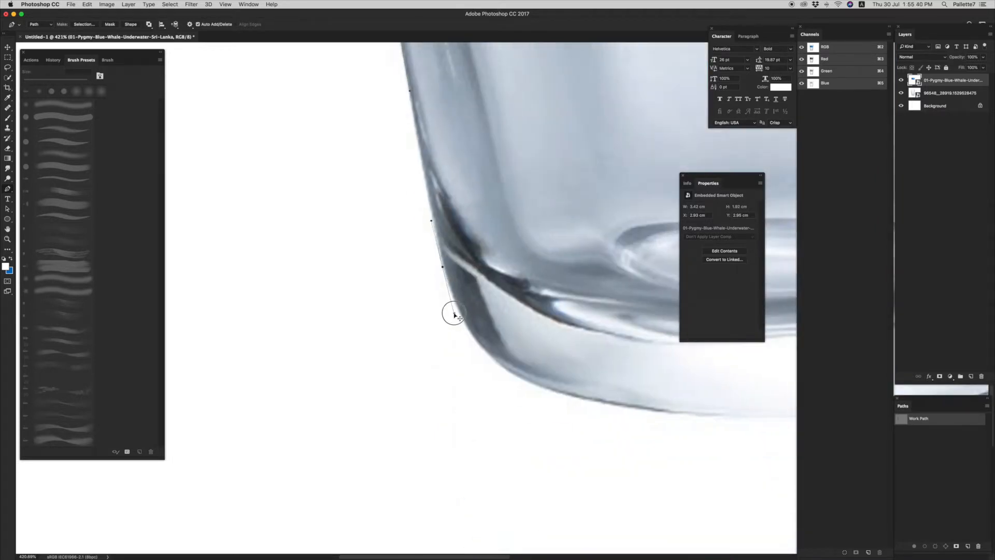
# Step: Continue the pen path along the curved inner bottom of the glass towards its right side, above the thick base
pyautogui.scroll(-4, 445, 285)
pyautogui.scroll(4, 434, 254)
pyautogui.moveTo(423, 242); pyautogui.dragTo(503, 276)
pyautogui.hscroll(6, 533, 302)
pyautogui.scroll(5, 457, 233)
pyautogui.scroll(-3, 459, 223)
pyautogui.scroll(3, 462, 206)
pyautogui.moveTo(572, 257); pyautogui.dragTo(290, 255)
pyautogui.moveTo(489, 246); pyautogui.dragTo(324, 291)
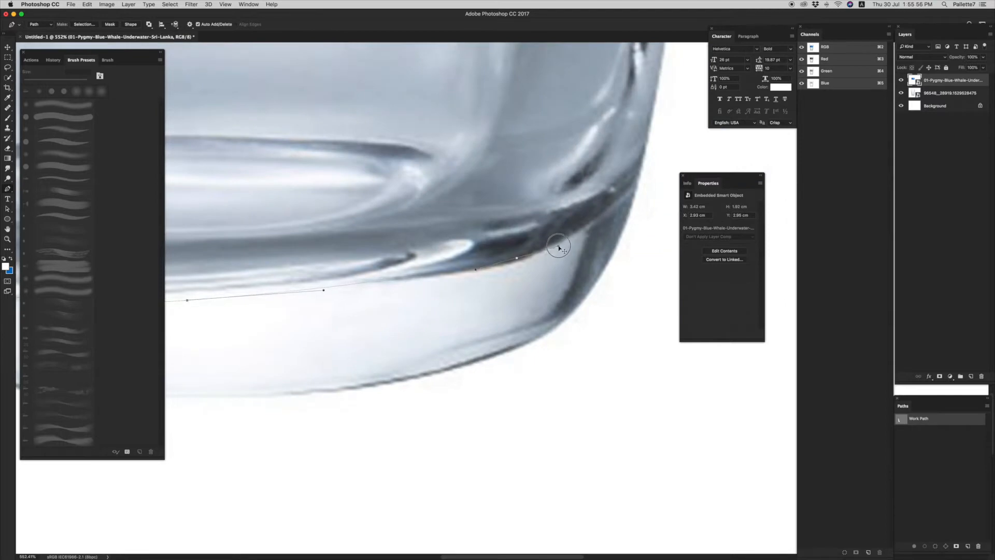
pyautogui.click(558, 248)
# Step: Continue the pen path up the glass's right outer edge to the water level above the whale image
pyautogui.hscroll(3, 549, 264)
pyautogui.scroll(3, 550, 265)
pyautogui.scroll(-2, 549, 252)
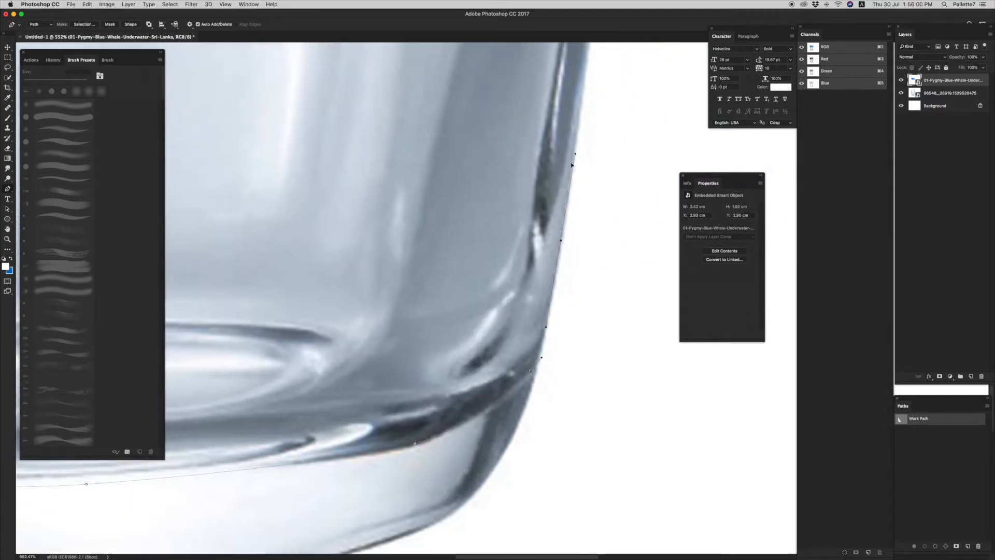
pyautogui.scroll(5, 578, 155)
pyautogui.scroll(5, 631, 125)
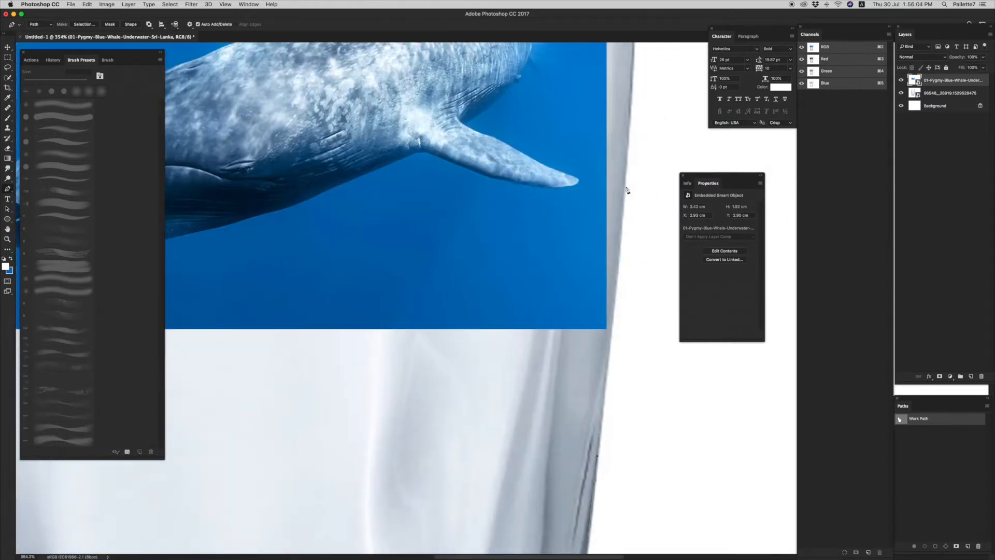
pyautogui.scroll(8, 631, 133)
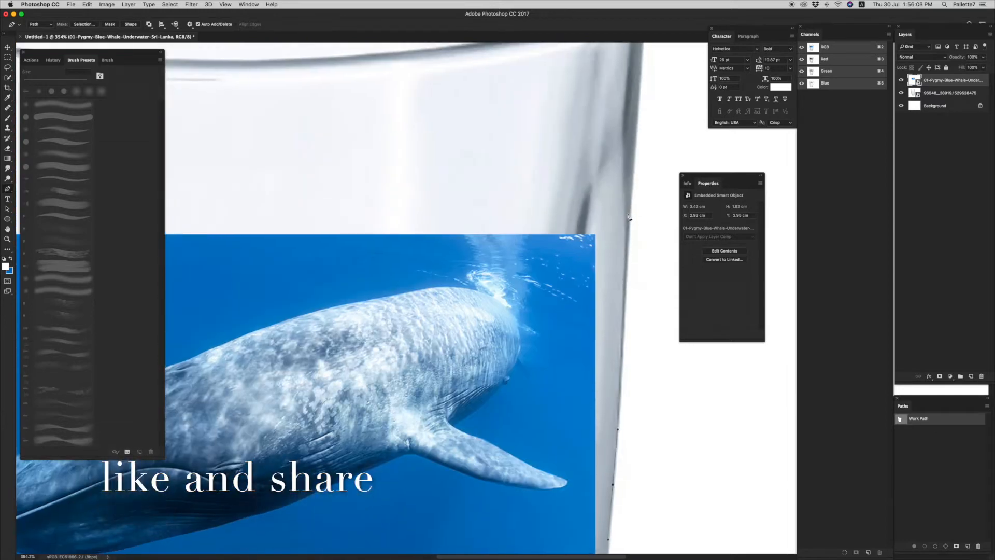
pyautogui.scroll(-4, 574, 215)
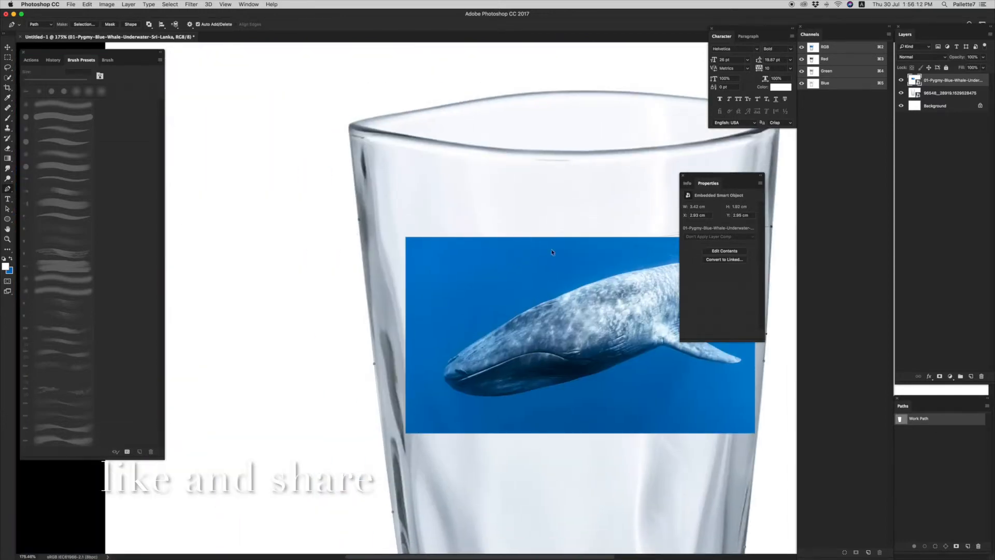
pyautogui.hscroll(5, 551, 251)
pyautogui.click(558, 277)
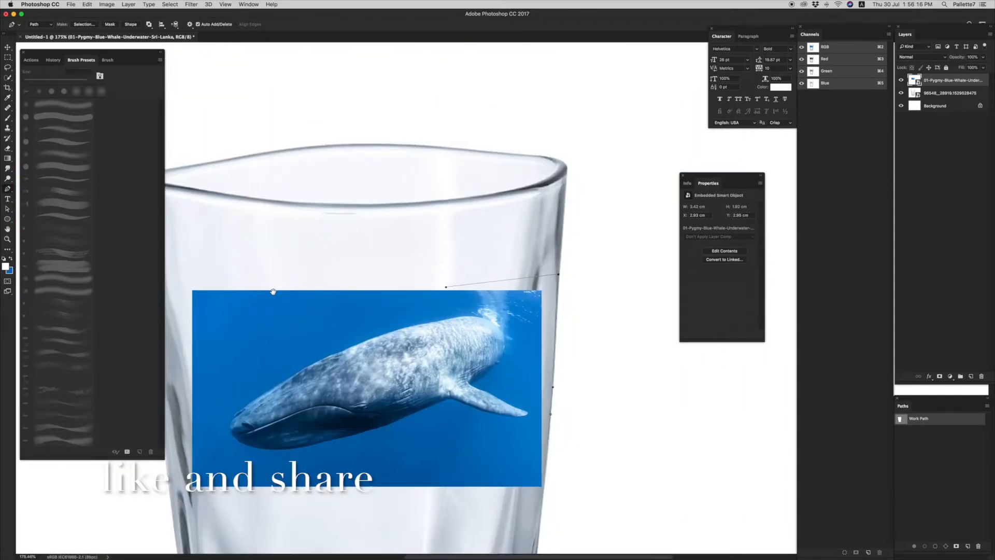
# Step: Close the pen path across the glass above the whale and adjust its handles into a gently wavy waterline
pyautogui.hscroll(-5, 357, 289)
pyautogui.moveTo(355, 283); pyautogui.dragTo(184, 310)
pyautogui.hscroll(5, 266, 304)
pyautogui.keyDown('super'); pyautogui.click(467, 314); pyautogui.keyUp('super')
pyautogui.click(358, 331)
pyautogui.press('super+z')
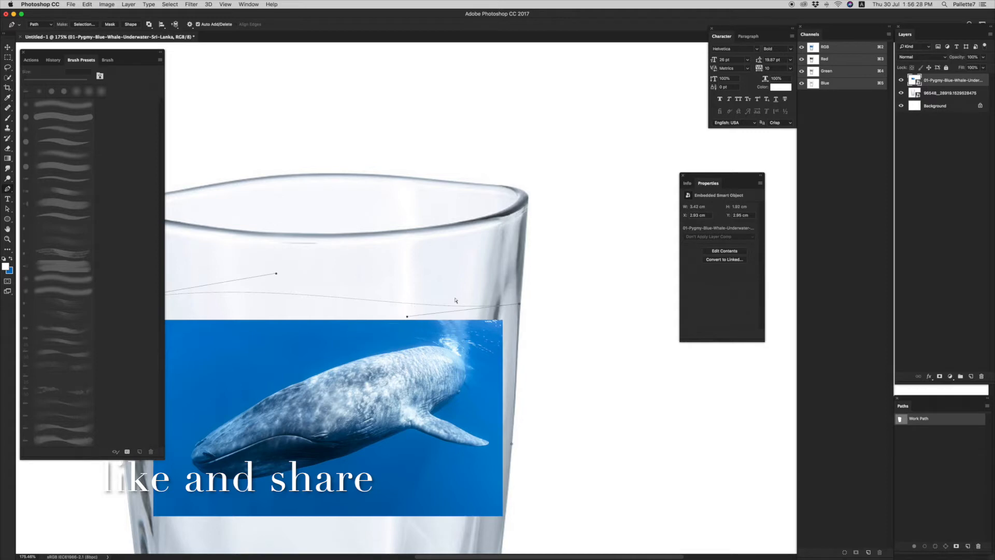
pyautogui.moveTo(407, 317); pyautogui.dragTo(293, 328)
pyautogui.scroll(-5, 404, 291)
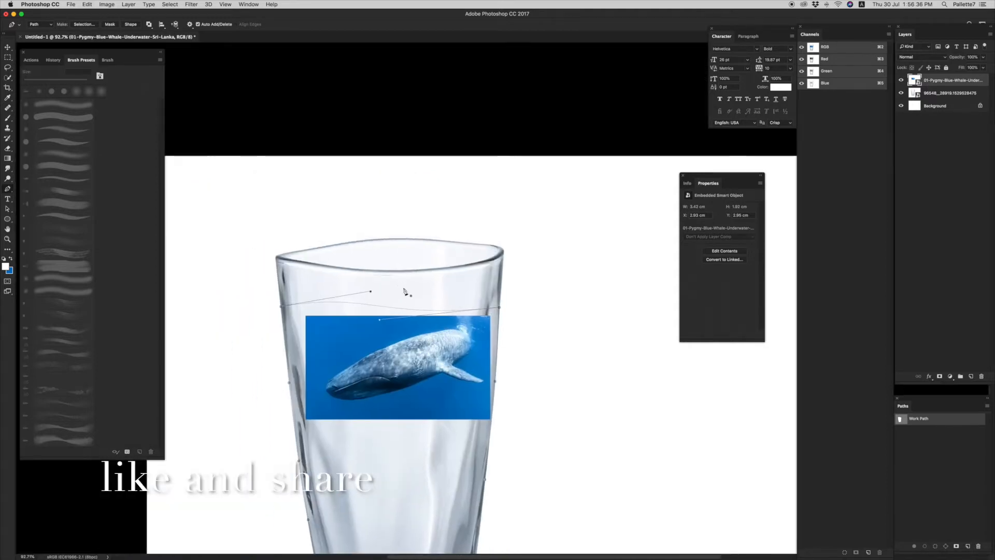
# Step: Convert the path to a selection, feather it and add a white Solid Color fill layer masked to the water area
pyautogui.press('Return')
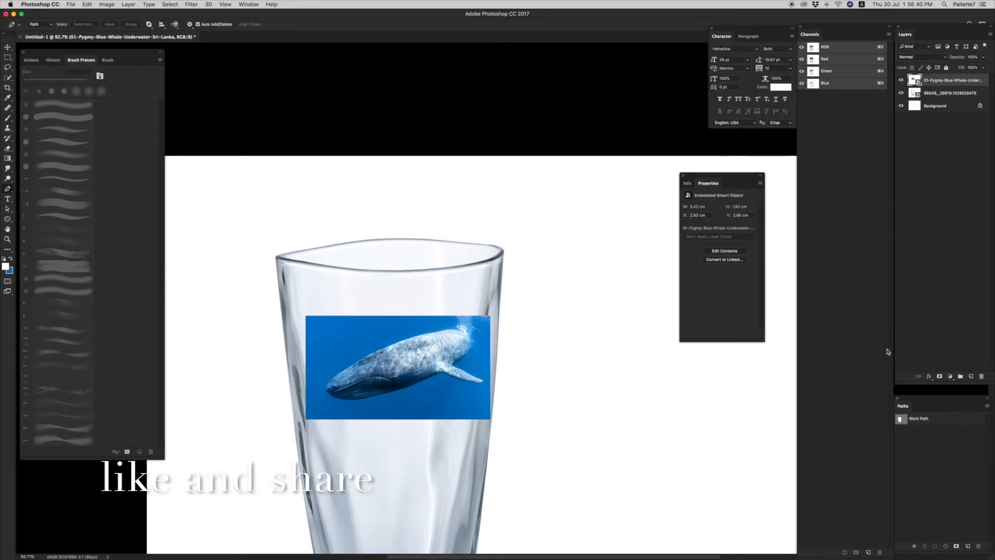
pyautogui.hotkey('shift', 'F6')
pyautogui.press('Return')
pyautogui.click(948, 376)
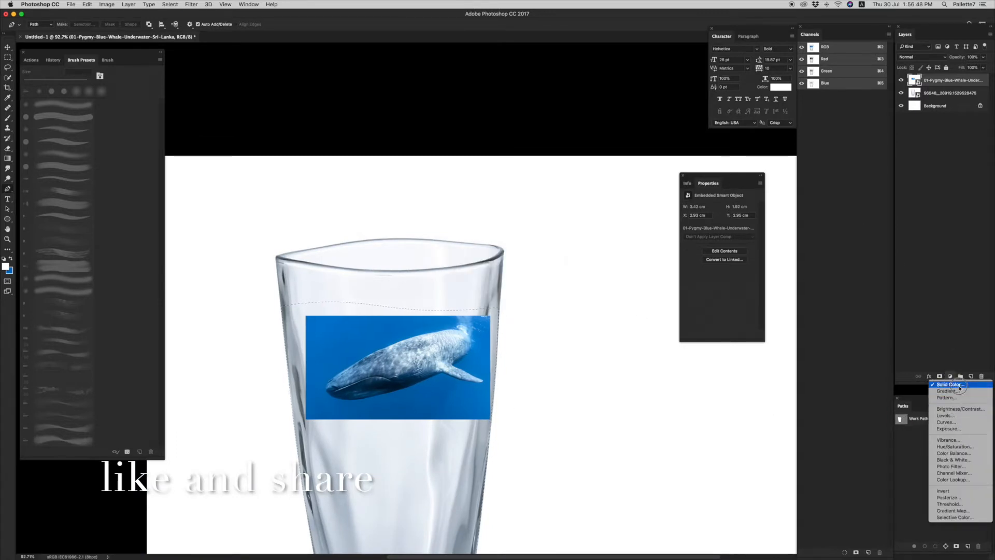
pyautogui.click(951, 386)
pyautogui.press('Return')
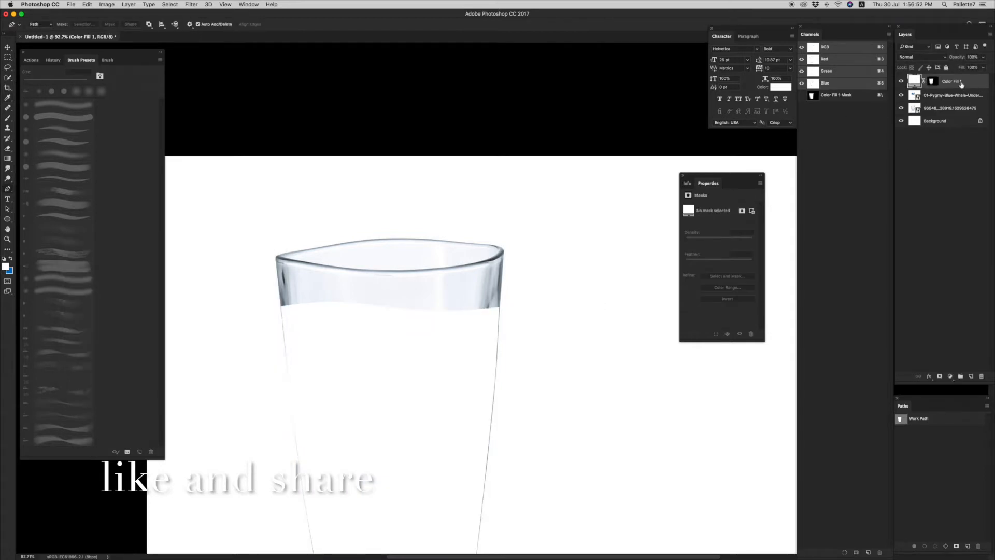
# Step: Move the water fill layer below the whale layer and recolour it to blue 0171c3 sampled from the whale image
pyautogui.moveTo(959, 84); pyautogui.dragTo(941, 104)
pyautogui.doubleClick(915, 93)
pyautogui.click(406, 345)
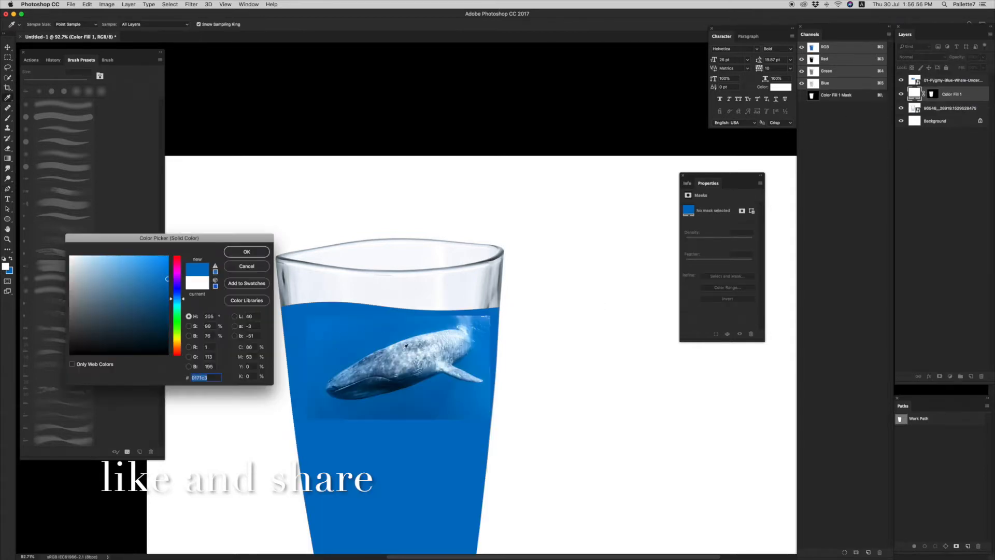
pyautogui.click(247, 252)
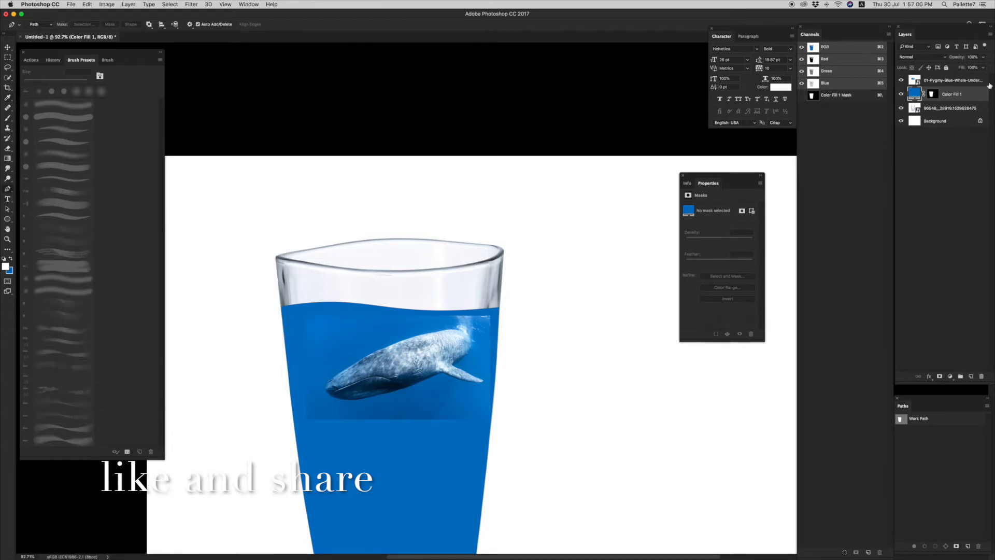
# Step: Add a Solid Color fill layer directly above the Background layer with the colour 4272b3
pyautogui.click(911, 109)
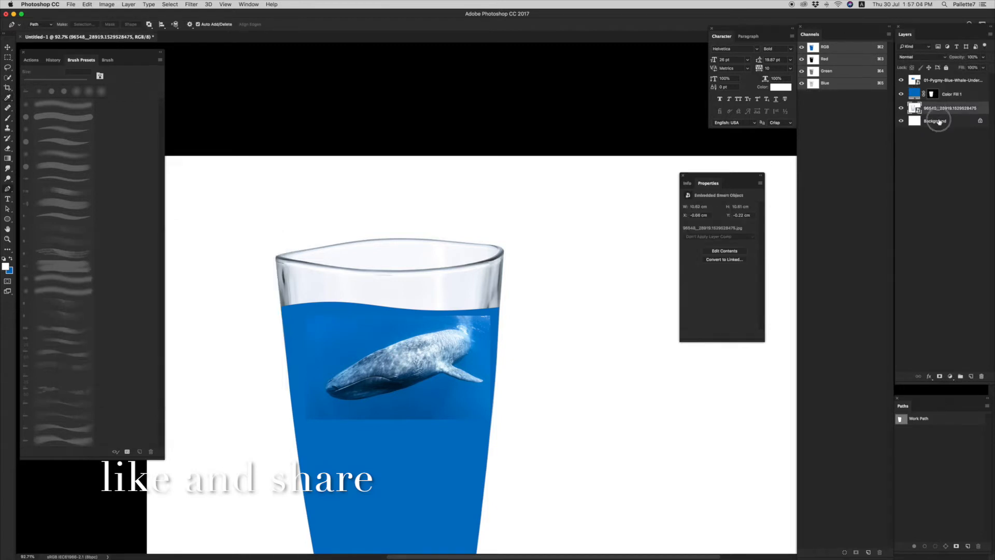
pyautogui.click(939, 121)
pyautogui.click(950, 376)
pyautogui.click(953, 384)
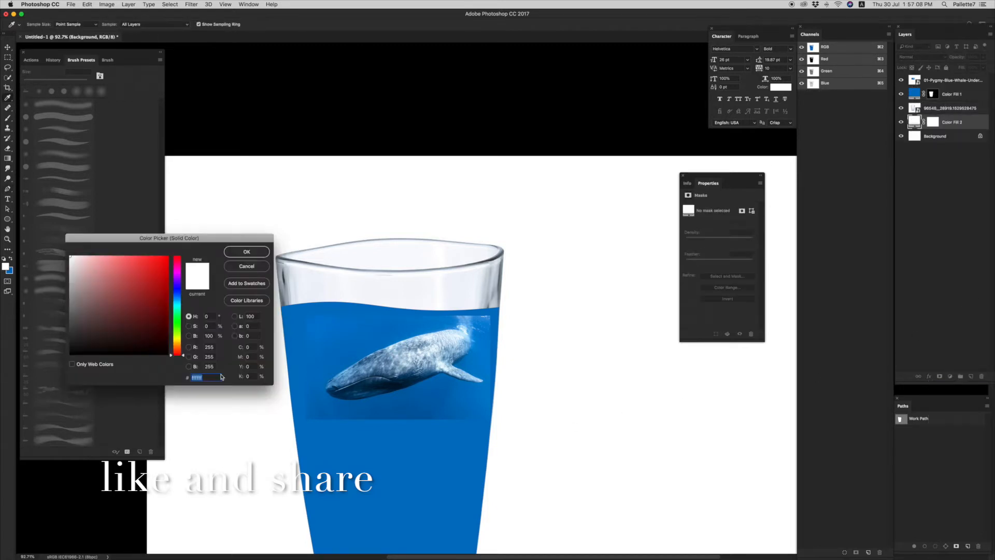
pyautogui.write('4272b3')
pyautogui.click(247, 251)
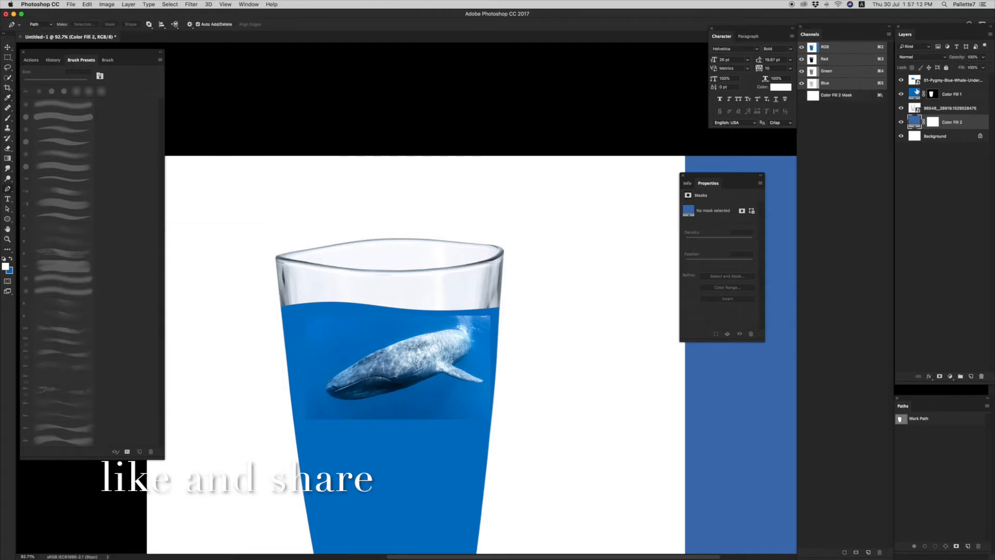
# Step: Change the glass layer's blending mode to drop out its white surroundings against the blue background fill
pyautogui.click(941, 108)
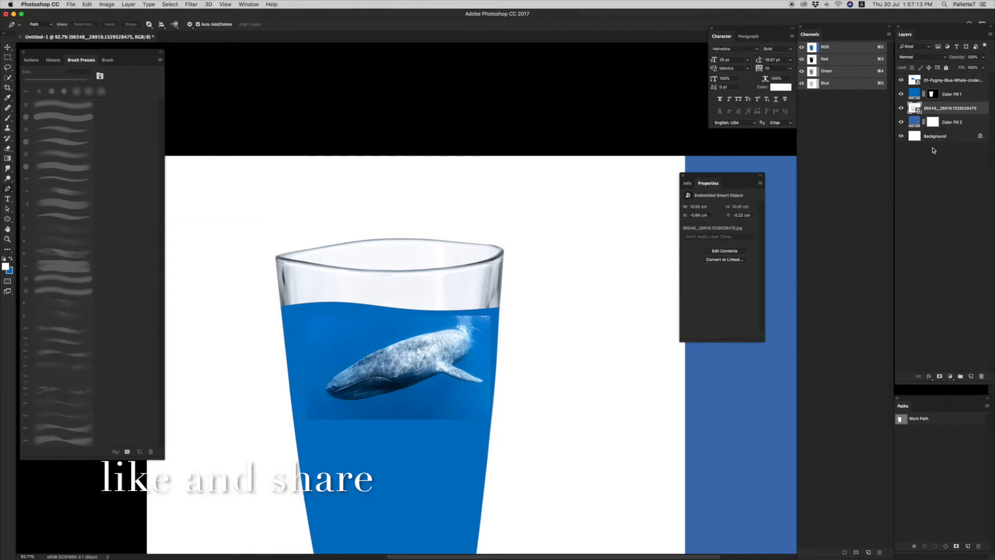
pyautogui.click(926, 57)
pyautogui.click(912, 85)
pyautogui.scroll(2, 512, 271)
pyautogui.hscroll(-5, 511, 271)
# Step: Add a layer mask to the whale layer and choose a soft round brush with black paint at 100% opacity
pyautogui.click(939, 83)
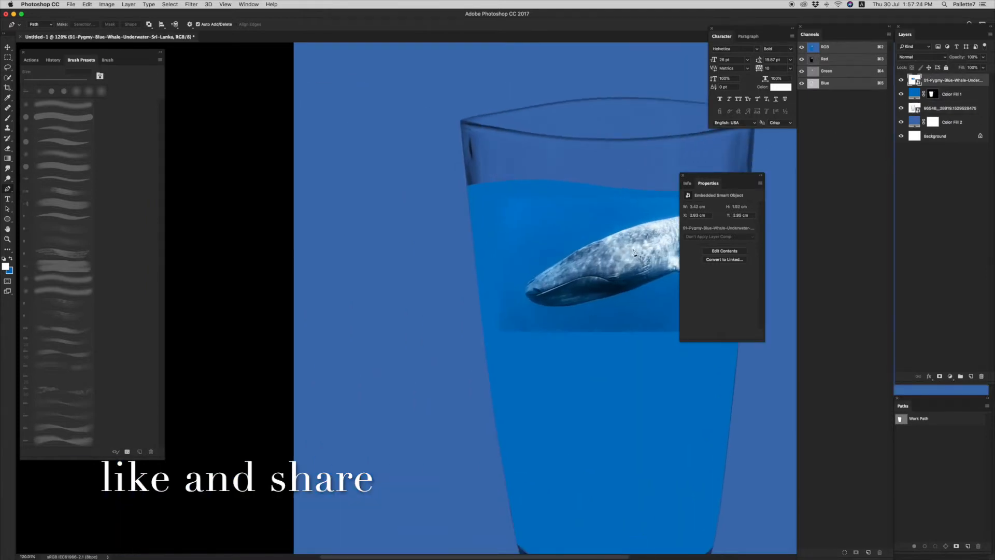
pyautogui.click(939, 377)
pyautogui.press('b')
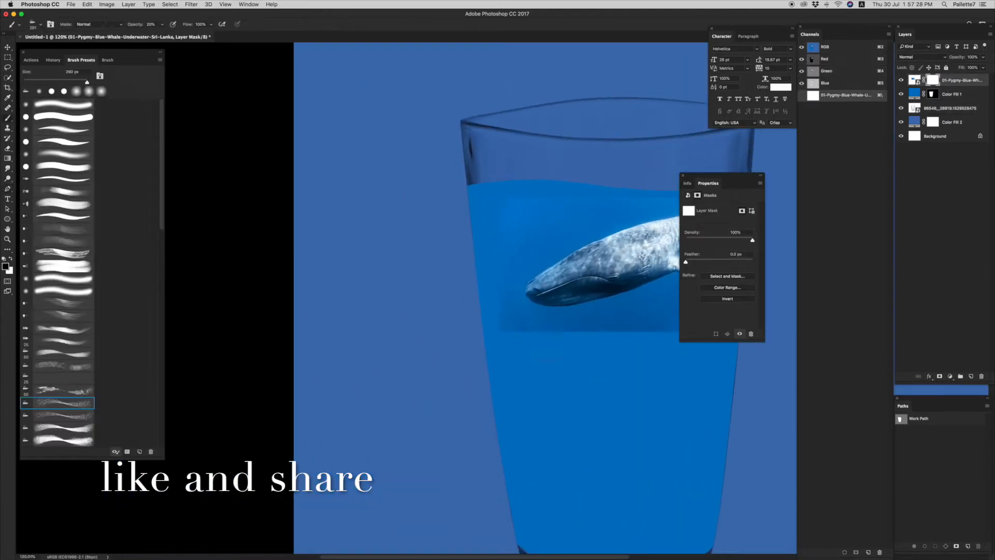
pyautogui.hscroll(5, 530, 396)
pyautogui.scroll(2, 531, 396)
pyautogui.press('x')
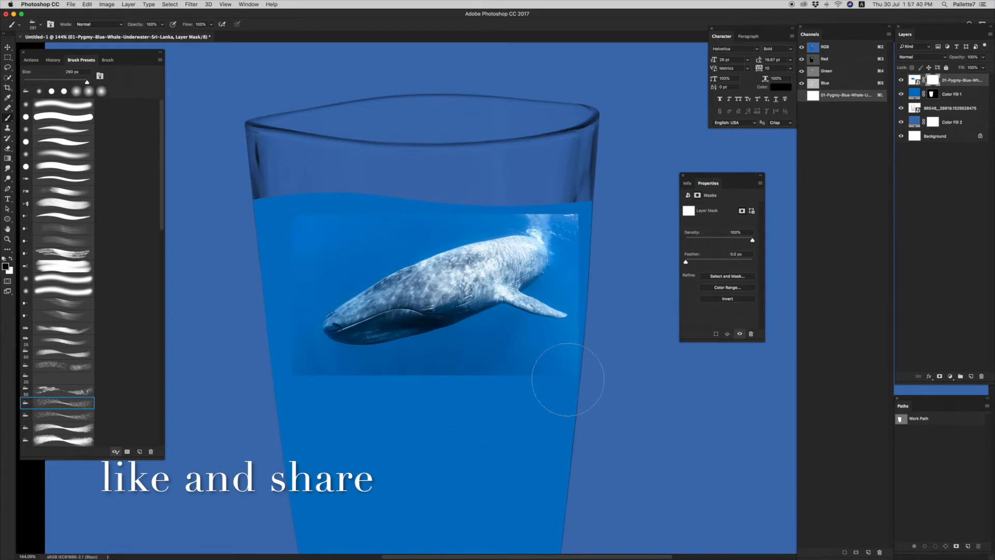
pyautogui.click(35, 108)
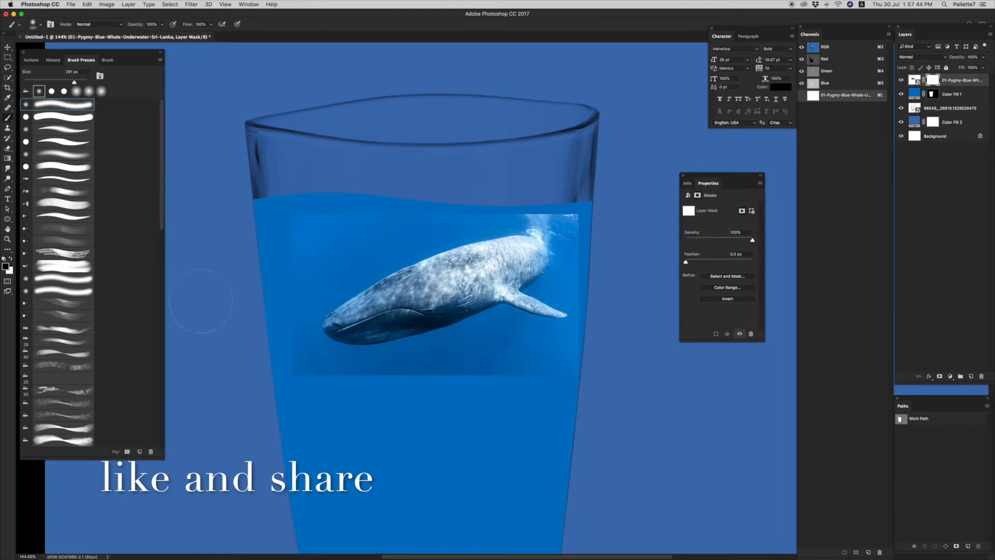
# Step: Paint black on the whale's mask around the image's rectangular edges to blend them into the blue water
pyautogui.press('super+a')
pyautogui.moveTo(632, 376)
pyautogui.mouseDown()
pyautogui.moveTo(487, 378)
pyautogui.moveTo(404, 412)
pyautogui.mouseUp()
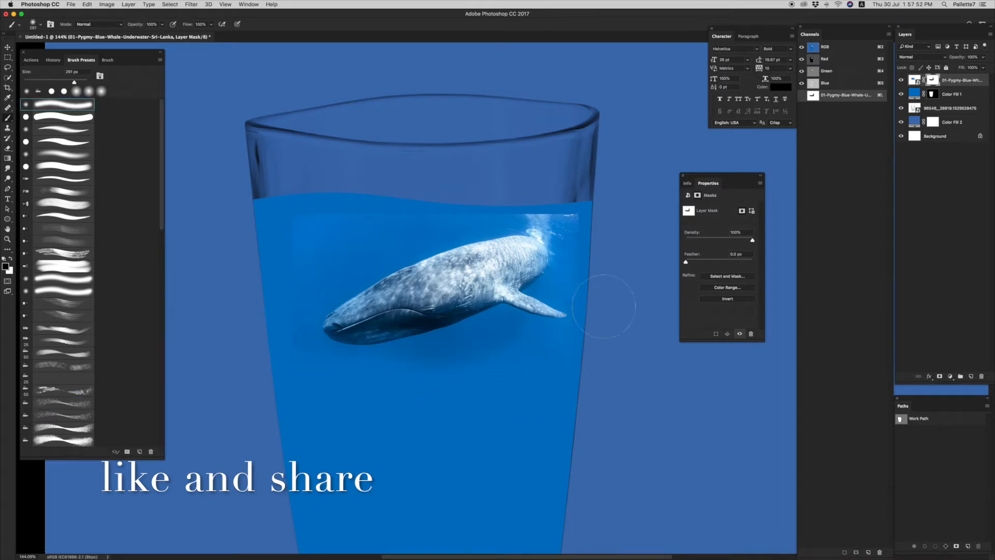
pyautogui.hscroll(-3, 457, 201)
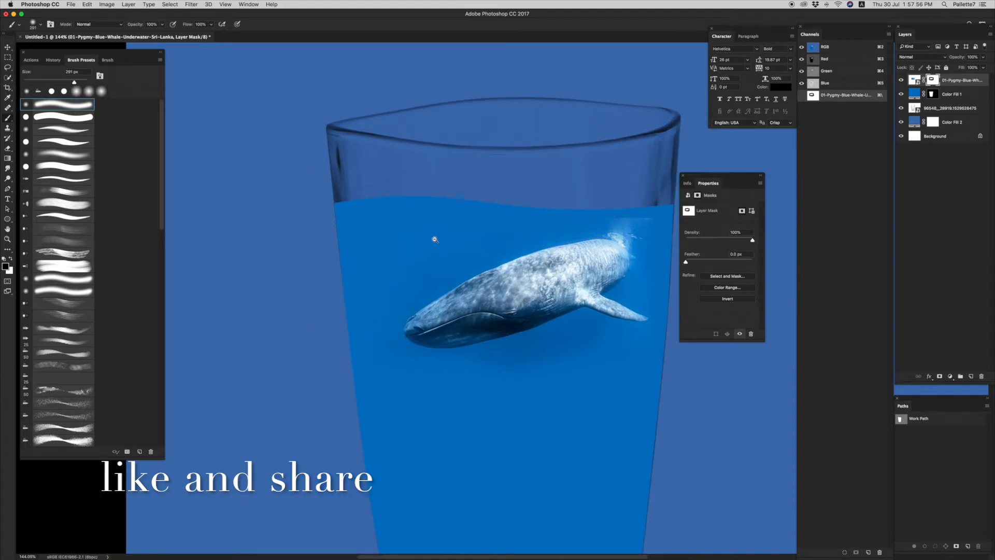
# Step: Try the Dissolve and Multiply blending modes on the blue water fill layer and set it to Darken
pyautogui.keyDown('alt'); pyautogui.click(434, 239); pyautogui.keyUp('alt')
pyautogui.keyDown('super'); pyautogui.click(402, 440); pyautogui.keyUp('super')
pyautogui.keyDown('super'); pyautogui.click(351, 373); pyautogui.keyUp('super')
pyautogui.keyDown('alt'); pyautogui.click(435, 321); pyautogui.keyUp('alt')
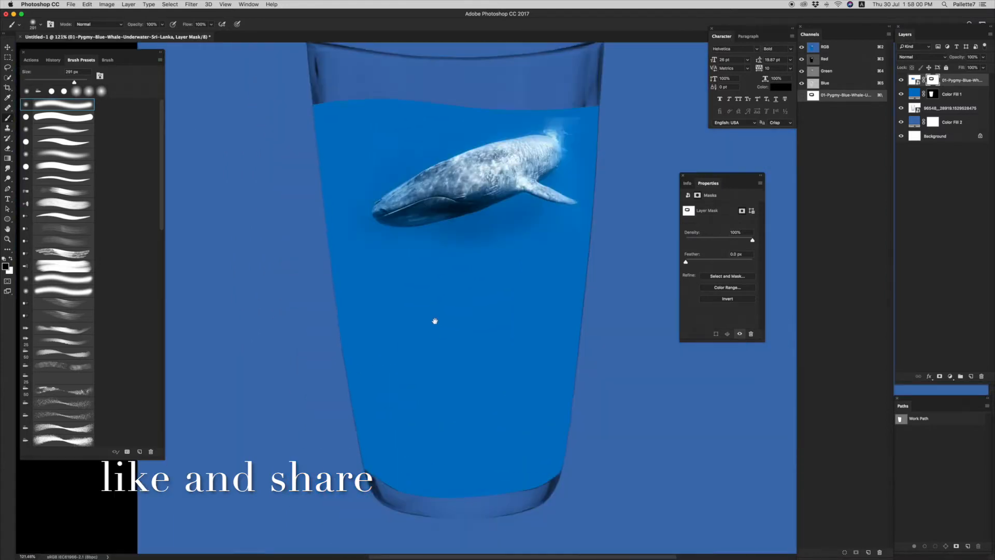
pyautogui.scroll(2, 434, 321)
pyautogui.click(954, 94)
pyautogui.click(927, 56)
pyautogui.click(823, 52)
pyautogui.press('v')
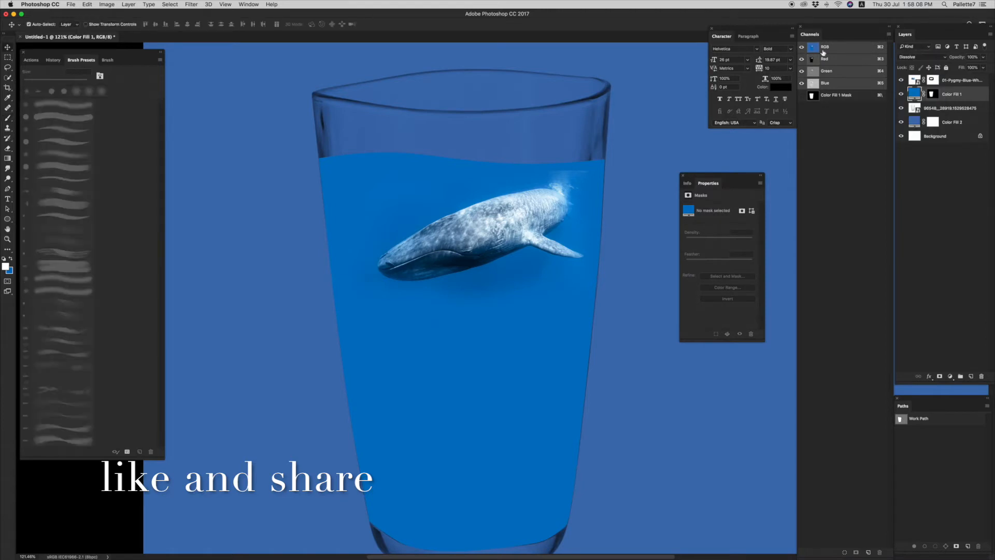
pyautogui.hotkey('shift', '+')
pyautogui.hotkey('shift', '+')
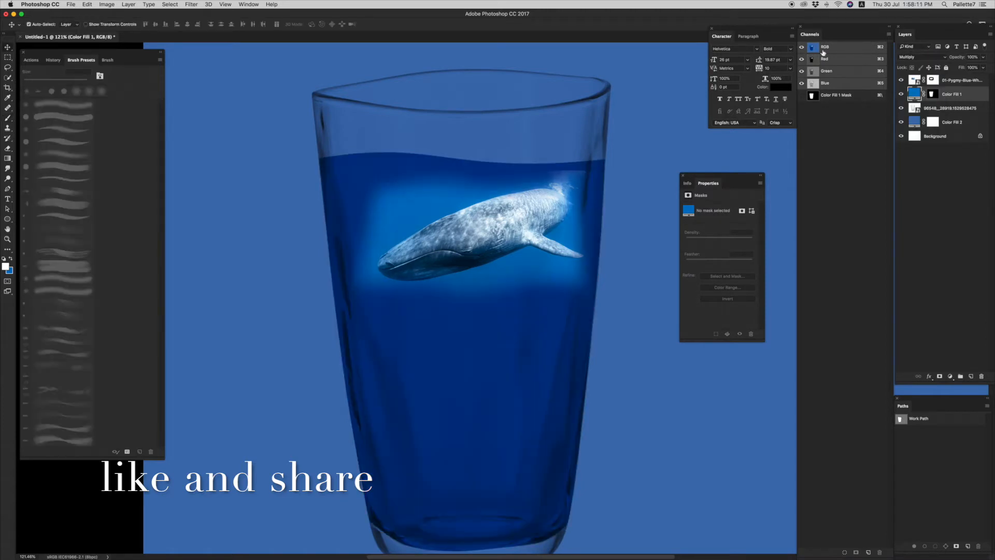
pyautogui.hotkey('shift', '-')
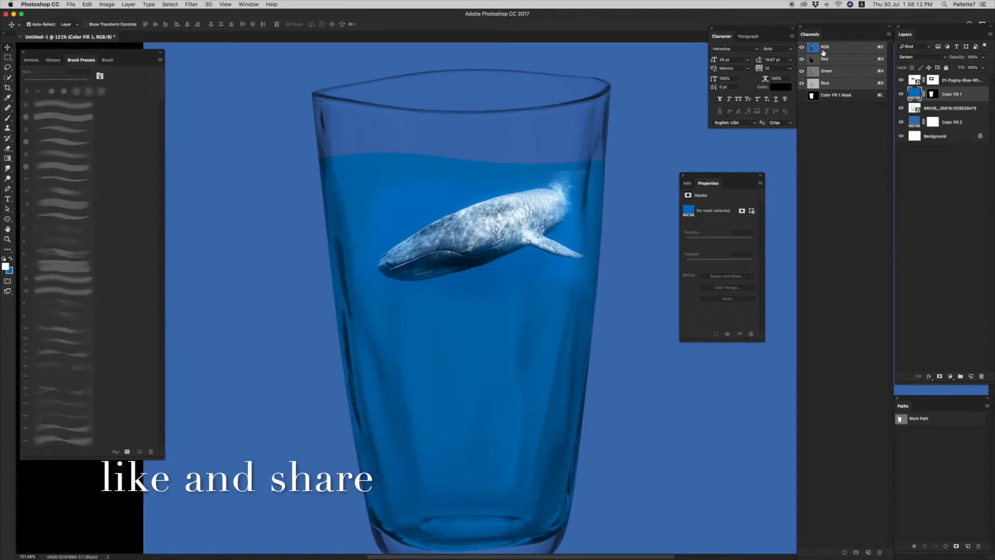
# Step: Move the glass layer directly above the blue water fill layer and set the water fill's blending mode to Normal
pyautogui.scroll(-6, 436, 291)
pyautogui.scroll(4, 507, 278)
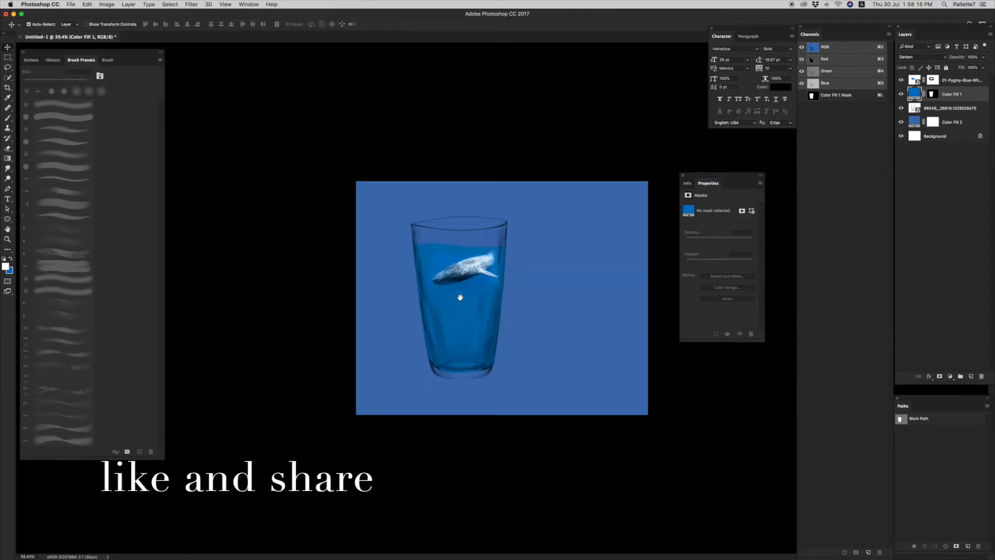
pyautogui.moveTo(945, 107); pyautogui.dragTo(940, 89)
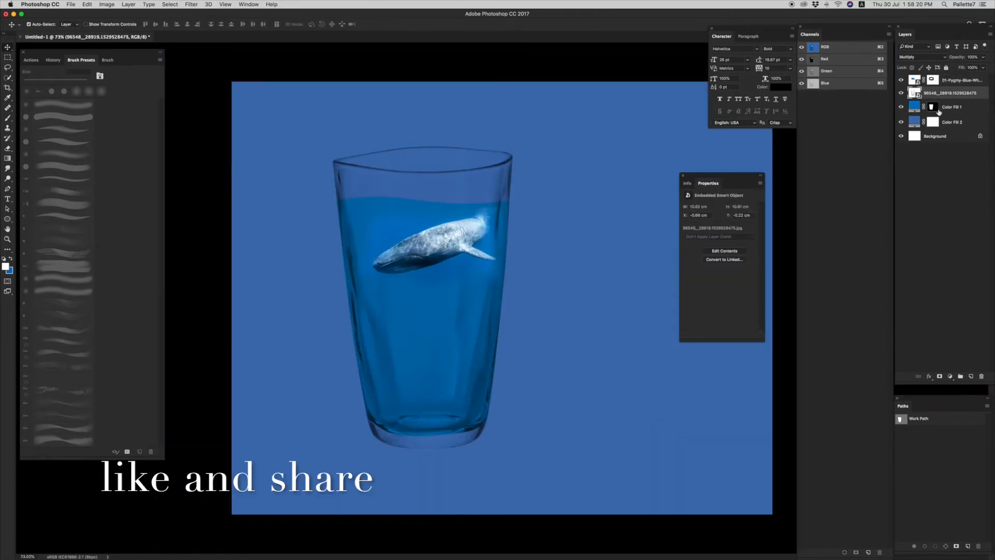
pyautogui.click(916, 108)
pyautogui.click(913, 57)
pyautogui.click(908, 37)
pyautogui.scroll(3, 487, 210)
pyautogui.moveTo(515, 177); pyautogui.dragTo(324, 165)
pyautogui.moveTo(417, 198); pyautogui.dragTo(377, 191)
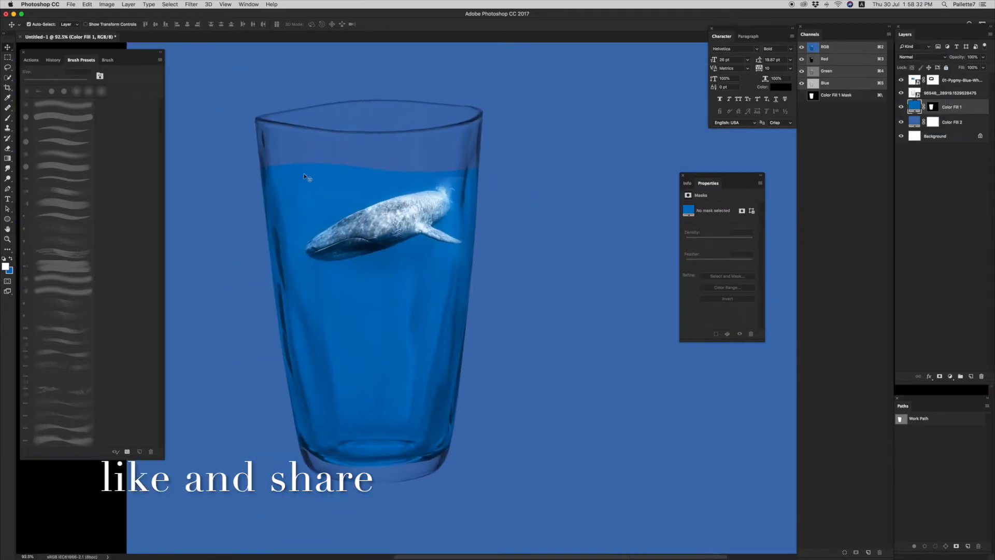
pyautogui.scroll(3, 313, 176)
pyautogui.moveTo(295, 181); pyautogui.dragTo(243, 181)
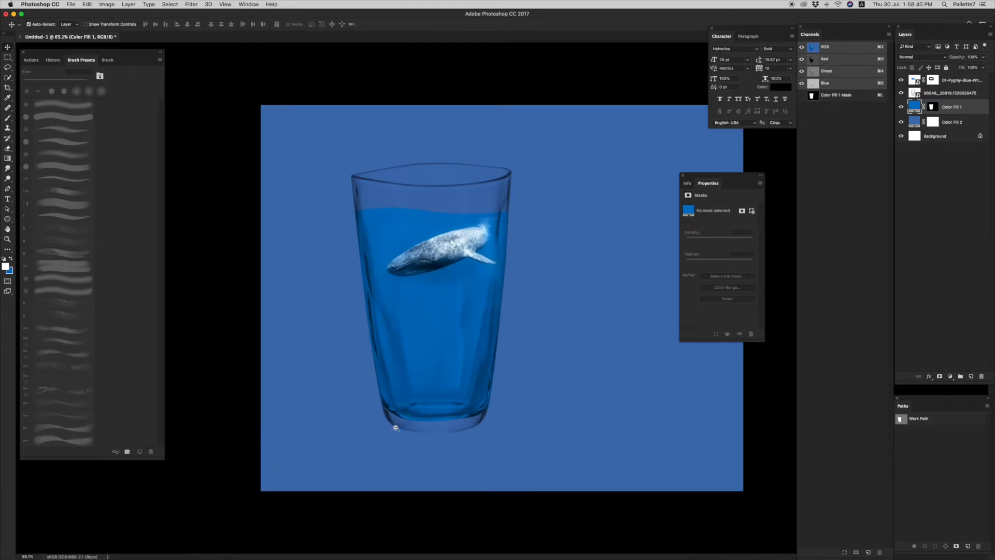
# Step: Paint white with a small soft brush on the water fill's mask over the dark left corner of the glass base
pyautogui.moveTo(394, 426); pyautogui.dragTo(424, 411)
pyautogui.press('b')
pyautogui.click(933, 108)
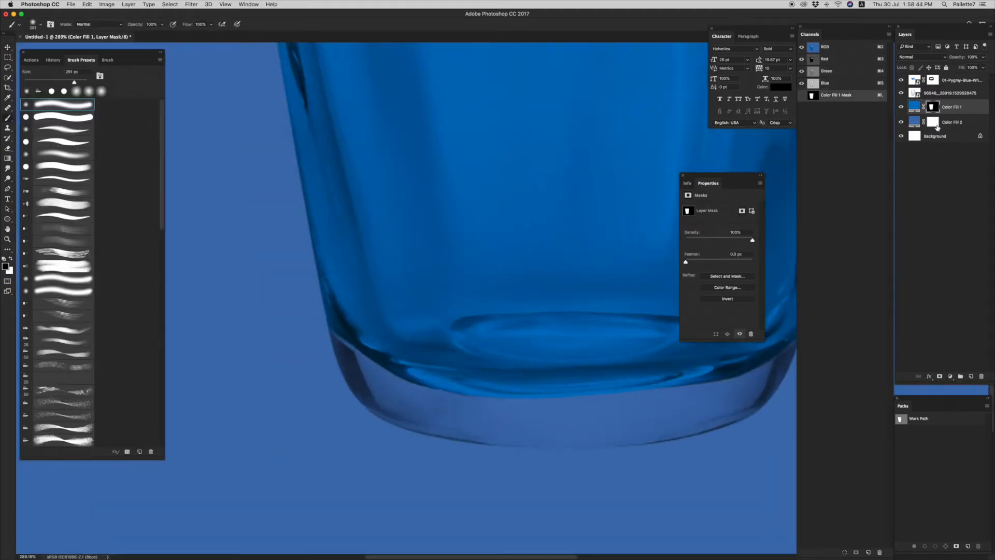
pyautogui.moveTo(391, 371); pyautogui.dragTo(275, 400)
pyautogui.moveTo(326, 363)
pyautogui.mouseDown()
pyautogui.moveTo(404, 342)
pyautogui.moveTo(371, 307)
pyautogui.mouseUp()
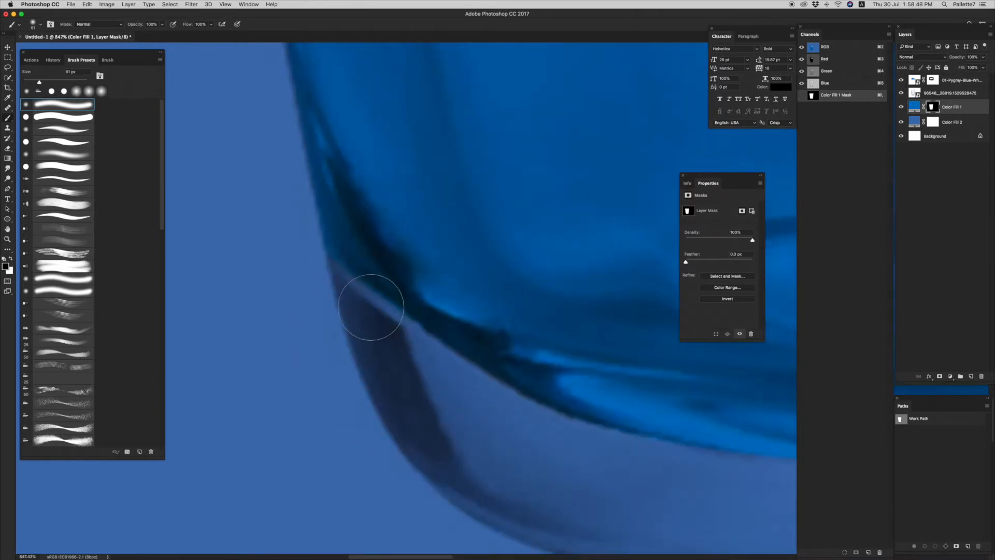
pyautogui.press('x')
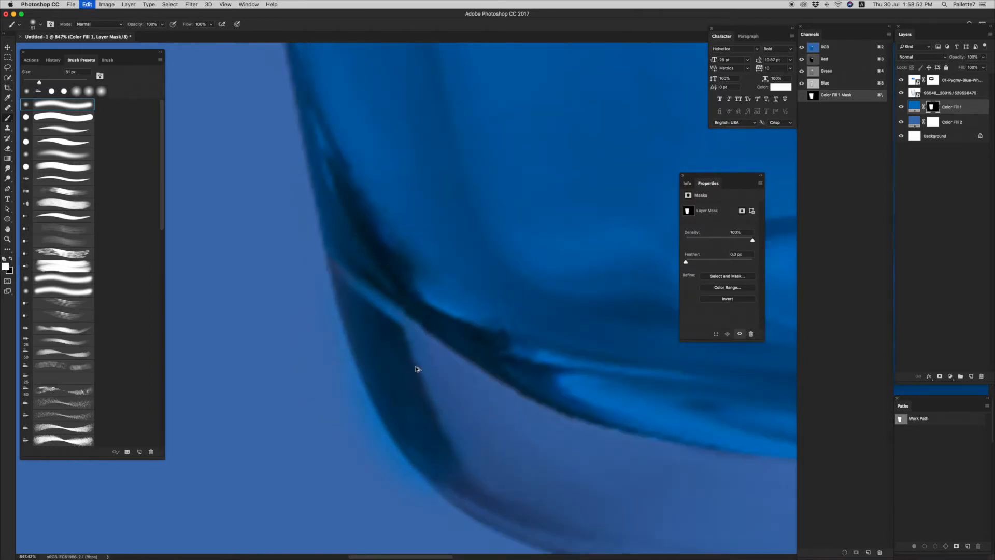
pyautogui.moveTo(462, 460)
pyautogui.mouseDown()
pyautogui.moveTo(375, 384)
pyautogui.moveTo(516, 362)
pyautogui.moveTo(627, 320)
pyautogui.mouseUp()
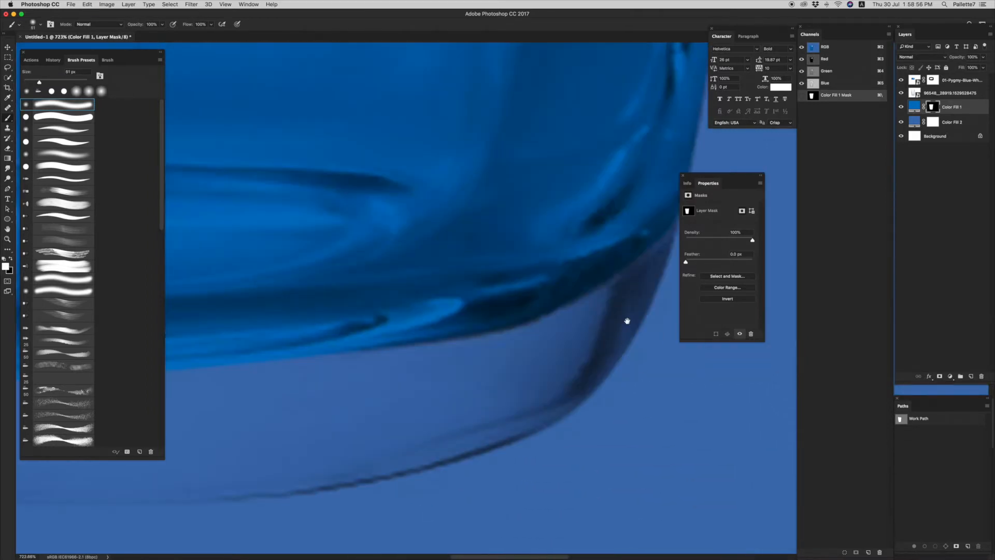
# Step: Extend the blue tint along the bottom rim of the glass base by painting white on the water fill's mask
pyautogui.moveTo(561, 361)
pyautogui.mouseDown()
pyautogui.moveTo(542, 407)
pyautogui.moveTo(231, 483)
pyautogui.mouseUp()
pyautogui.moveTo(524, 386); pyautogui.dragTo(509, 388)
pyautogui.moveTo(311, 455)
pyautogui.mouseDown()
pyautogui.moveTo(604, 400)
pyautogui.moveTo(456, 408)
pyautogui.moveTo(485, 420)
pyautogui.mouseUp()
pyautogui.press('super+z')
pyautogui.moveTo(715, 410); pyautogui.dragTo(474, 415)
pyautogui.moveTo(369, 429); pyautogui.dragTo(524, 426)
pyautogui.moveTo(606, 412); pyautogui.dragTo(407, 357)
pyautogui.moveTo(331, 295); pyautogui.dragTo(422, 359)
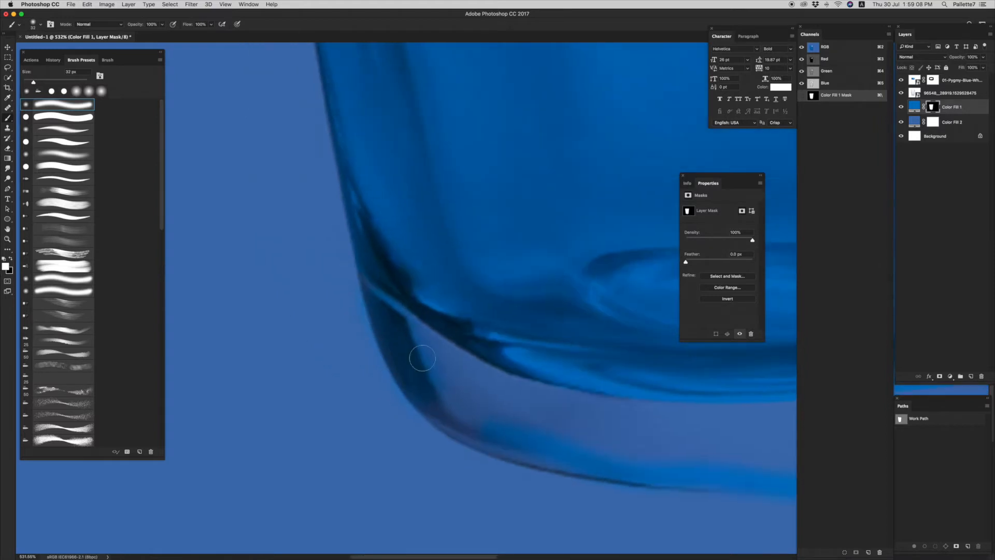
pyautogui.moveTo(604, 459)
pyautogui.mouseDown()
pyautogui.moveTo(456, 369)
pyautogui.moveTo(437, 395)
pyautogui.moveTo(427, 389)
pyautogui.mouseUp()
# Step: Add a new layer above the blue water fill and stamp one large soft black brush dab on it
pyautogui.press('p')
pyautogui.moveTo(319, 127); pyautogui.dragTo(327, 111)
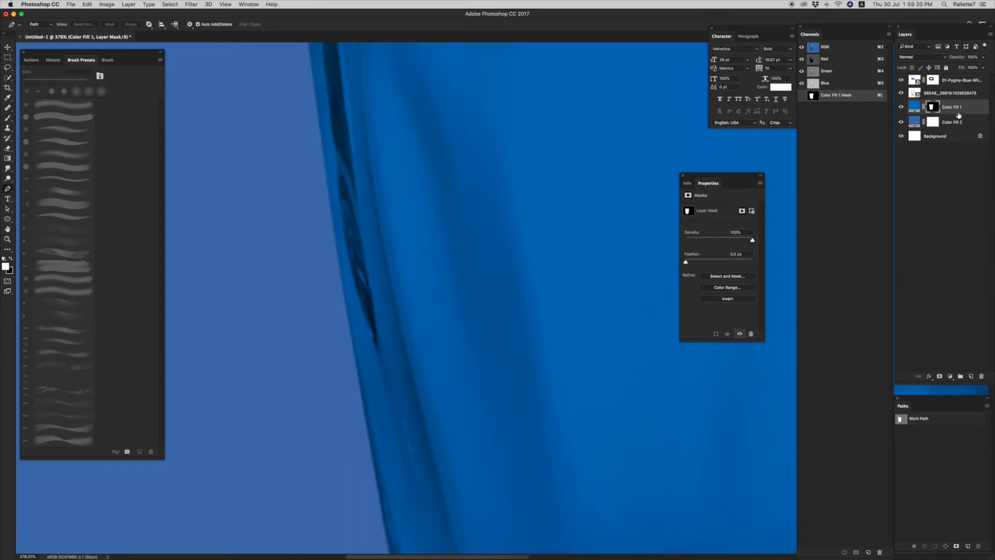
pyautogui.press('super+2')
pyautogui.press('super+shift+n')
pyautogui.press('Return')
pyautogui.moveTo(581, 322); pyautogui.dragTo(507, 310)
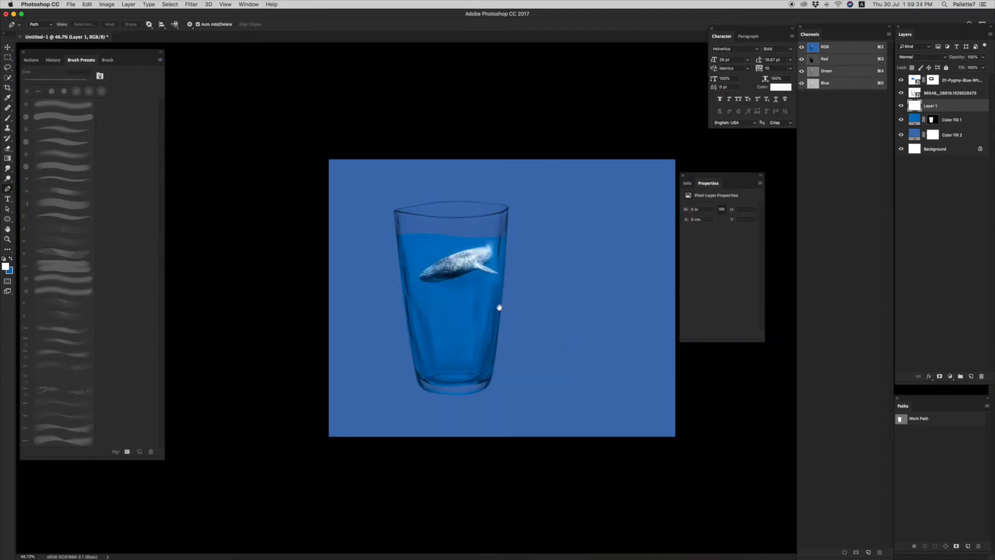
pyautogui.press('b')
pyautogui.click(501, 290)
pyautogui.press('super+z')
pyautogui.press('x')
pyautogui.click(516, 293)
# Step: Squash the black dab vertically into a flat ellipse and place it beneath the glass base as a shadow
pyautogui.press('super+t')
pyautogui.moveTo(516, 190); pyautogui.dragTo(516, 344)
pyautogui.moveTo(558, 378); pyautogui.dragTo(493, 400)
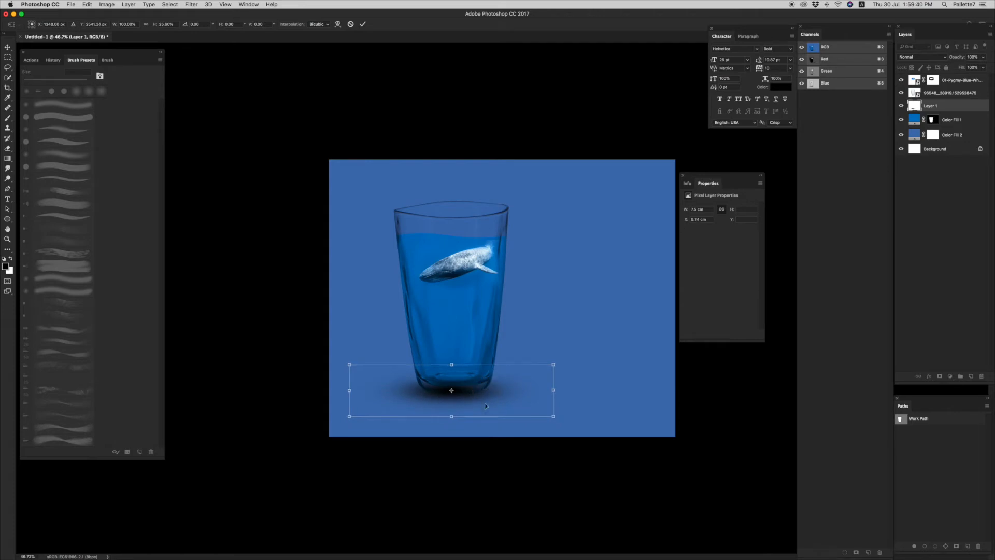
pyautogui.press('Return')
pyautogui.press('v')
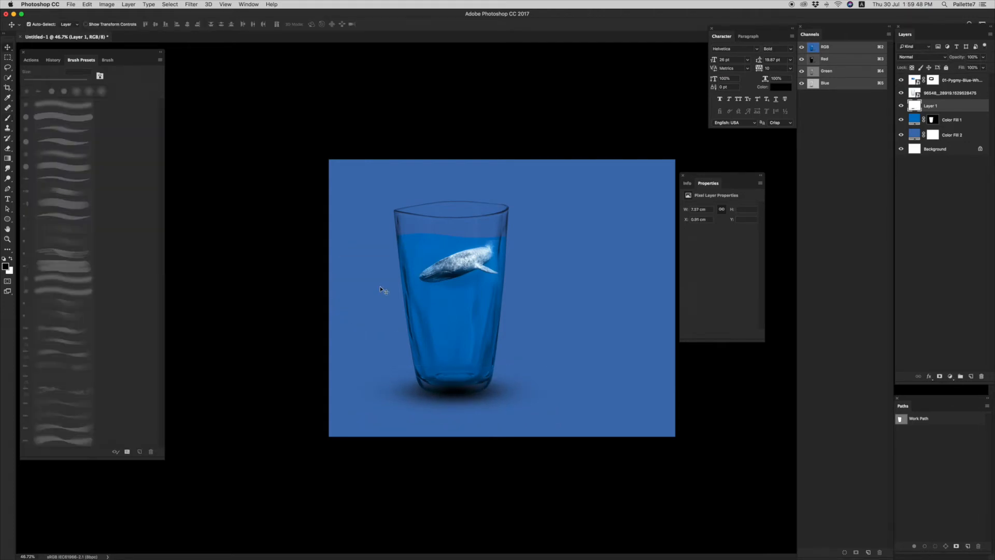
# Step: Start a pen path tracing the outer contour of the glass base from its left corner around to the right
pyautogui.moveTo(480, 364); pyautogui.dragTo(520, 333)
pyautogui.press('p')
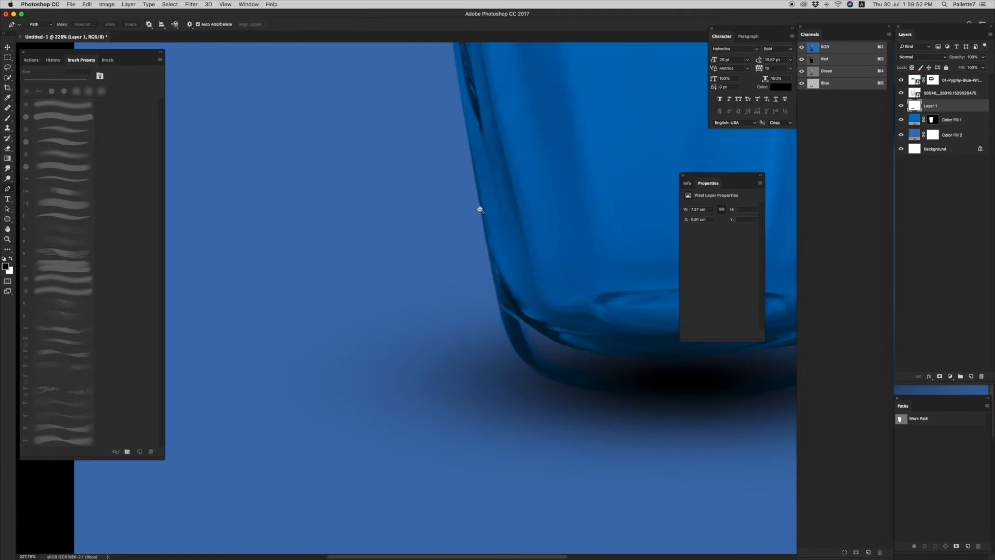
pyautogui.scroll(2, 480, 204)
pyautogui.moveTo(523, 373); pyautogui.dragTo(397, 313)
pyautogui.moveTo(469, 322); pyautogui.dragTo(310, 319)
pyautogui.moveTo(512, 329); pyautogui.dragTo(402, 415)
pyautogui.moveTo(515, 384); pyautogui.dragTo(539, 370)
pyautogui.moveTo(565, 363); pyautogui.dragTo(551, 421)
pyautogui.moveTo(564, 344); pyautogui.dragTo(577, 282)
# Step: Continue the path up the right side of the glass and across its body to the left edge
pyautogui.scroll(5, 589, 238)
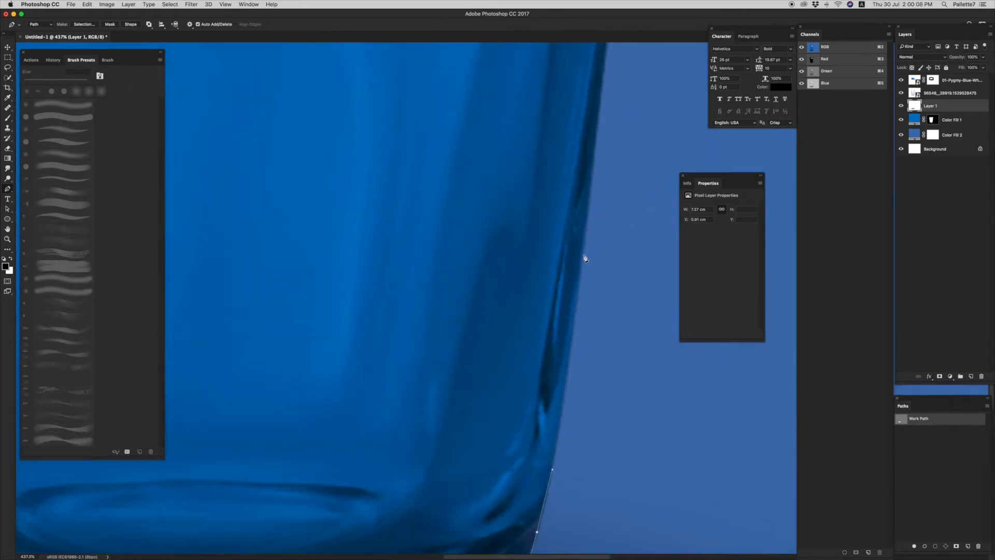
pyautogui.scroll(2, 584, 259)
pyautogui.moveTo(604, 219); pyautogui.dragTo(620, 108)
pyautogui.scroll(5, 618, 120)
pyautogui.moveTo(596, 242); pyautogui.dragTo(583, 236)
pyautogui.moveTo(588, 254); pyautogui.dragTo(515, 276)
pyautogui.moveTo(358, 303); pyautogui.dragTo(343, 304)
pyautogui.moveTo(298, 326); pyautogui.dragTo(312, 331)
pyautogui.hscroll(-4, 451, 311)
pyautogui.scroll(6, 450, 356)
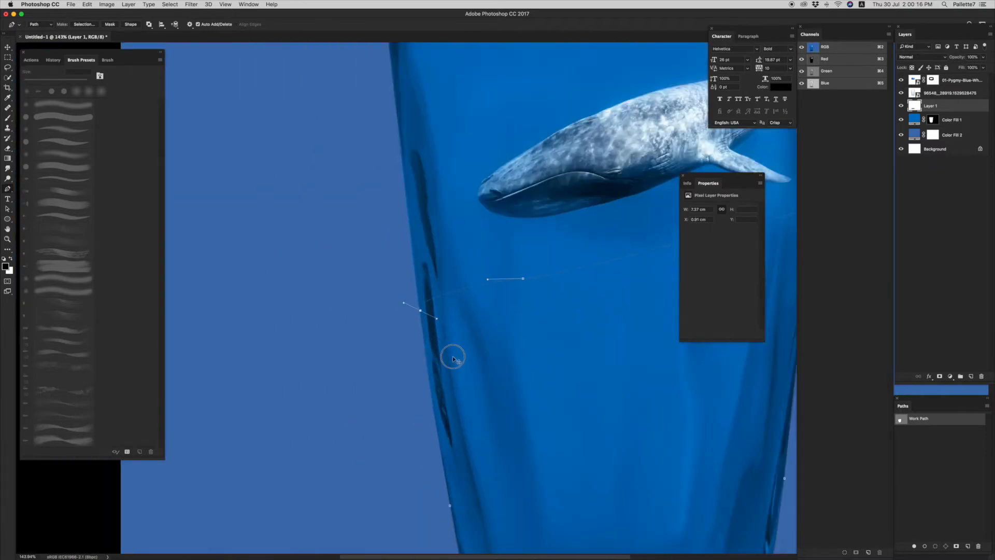
# Step: Undo the last anchor point and finish the path down along the left edge of the glass
pyautogui.press('super+z')
pyautogui.click(422, 289)
pyautogui.scroll(4, 440, 329)
pyautogui.moveTo(443, 345); pyautogui.dragTo(453, 451)
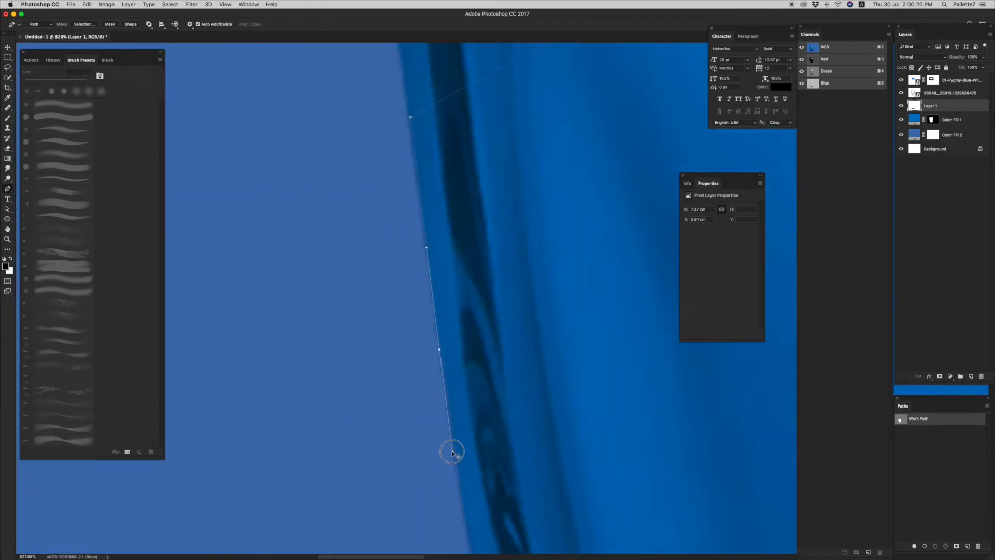
pyautogui.scroll(-4, 455, 391)
pyautogui.moveTo(456, 384); pyautogui.dragTo(471, 456)
pyautogui.scroll(-7, 461, 369)
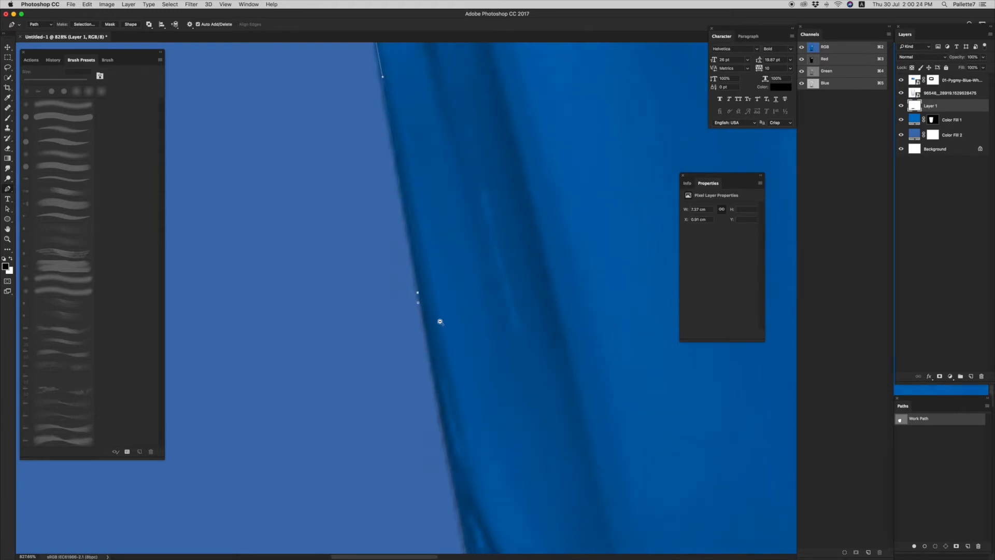
pyautogui.moveTo(440, 321); pyautogui.dragTo(399, 275)
# Step: Convert the path to a selection, feather it, and add a mask to the shadow layer that hides the selected glass area
pyautogui.press('super+Return')
pyautogui.hotkey('shift', 'F6')
pyautogui.press('Return')
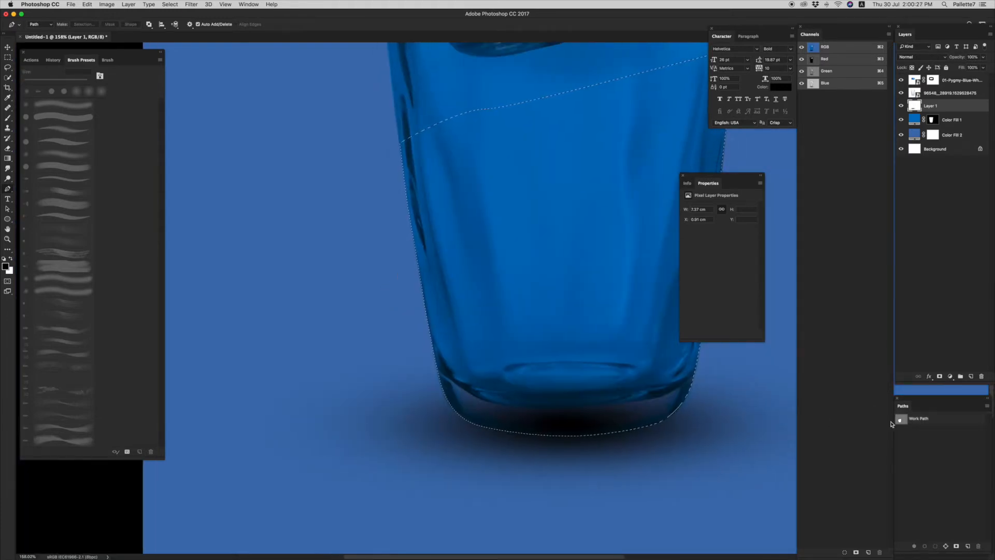
pyautogui.keyDown('alt'); pyautogui.click(939, 377); pyautogui.keyUp('alt')
pyautogui.scroll(-5, 582, 417)
pyautogui.scroll(5, 559, 410)
pyautogui.moveTo(298, 381)
pyautogui.mouseDown()
pyautogui.moveTo(463, 374)
pyautogui.moveTo(458, 351)
pyautogui.mouseUp()
pyautogui.scroll(4, 428, 364)
pyautogui.scroll(-3, 428, 365)
# Step: Retouch the shadow layer's mask inside the glass base with a soft 10% opacity brush, using white and then black
pyautogui.press('b')
pyautogui.moveTo(545, 354)
pyautogui.mouseDown()
pyautogui.moveTo(384, 378)
pyautogui.moveTo(402, 362)
pyautogui.moveTo(615, 374)
pyautogui.mouseUp()
pyautogui.scroll(5, 398, 358)
pyautogui.press('2')
pyautogui.moveTo(652, 381)
pyautogui.mouseDown()
pyautogui.moveTo(438, 372)
pyautogui.moveTo(656, 355)
pyautogui.mouseUp()
pyautogui.press('super+alt+z')
pyautogui.press('super+alt+z')
pyautogui.moveTo(412, 368); pyautogui.dragTo(420, 368)
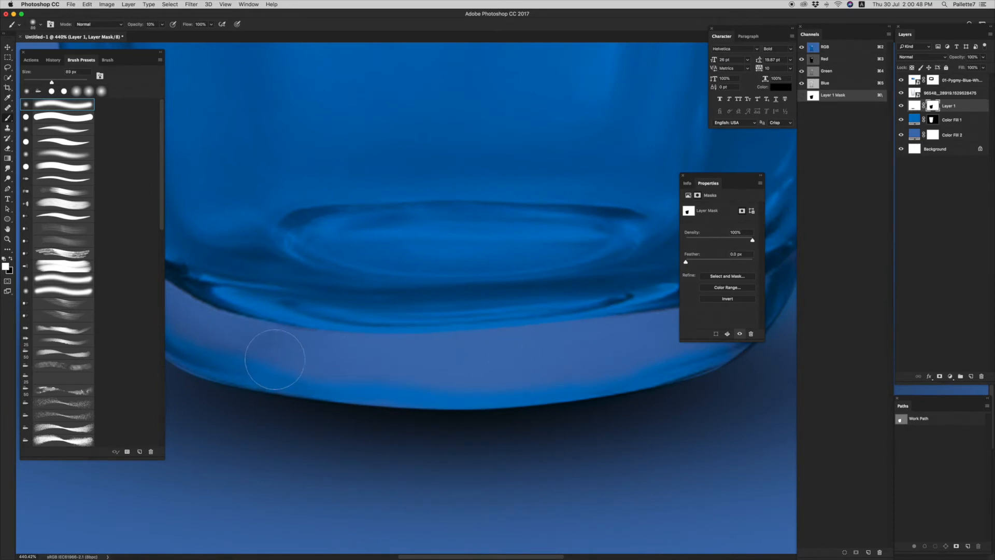
pyautogui.moveTo(626, 347)
pyautogui.mouseDown()
pyautogui.moveTo(327, 353)
pyautogui.moveTo(535, 367)
pyautogui.moveTo(509, 359)
pyautogui.moveTo(533, 382)
pyautogui.moveTo(565, 381)
pyautogui.mouseUp()
pyautogui.press('x')
pyautogui.moveTo(511, 351); pyautogui.dragTo(569, 309)
pyautogui.moveTo(352, 156); pyautogui.dragTo(525, 246)
pyautogui.moveTo(387, 237); pyautogui.dragTo(341, 255)
# Step: Trace the wavy water surface inside the glass with an open pen path from one glass edge to the other
pyautogui.press('p')
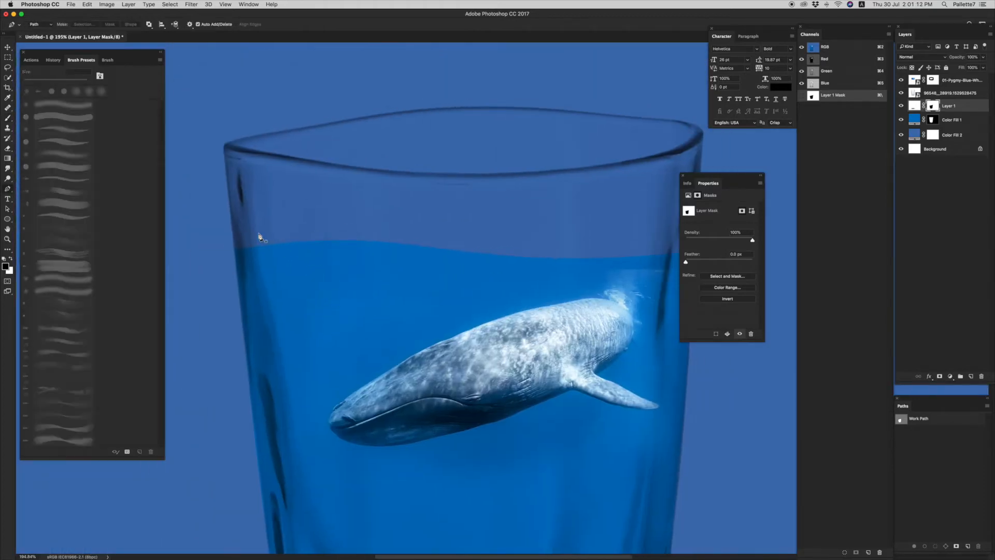
pyautogui.moveTo(229, 240); pyautogui.dragTo(257, 242)
pyautogui.click(235, 268)
pyautogui.moveTo(622, 236); pyautogui.dragTo(350, 305)
pyautogui.moveTo(582, 299); pyautogui.dragTo(729, 311)
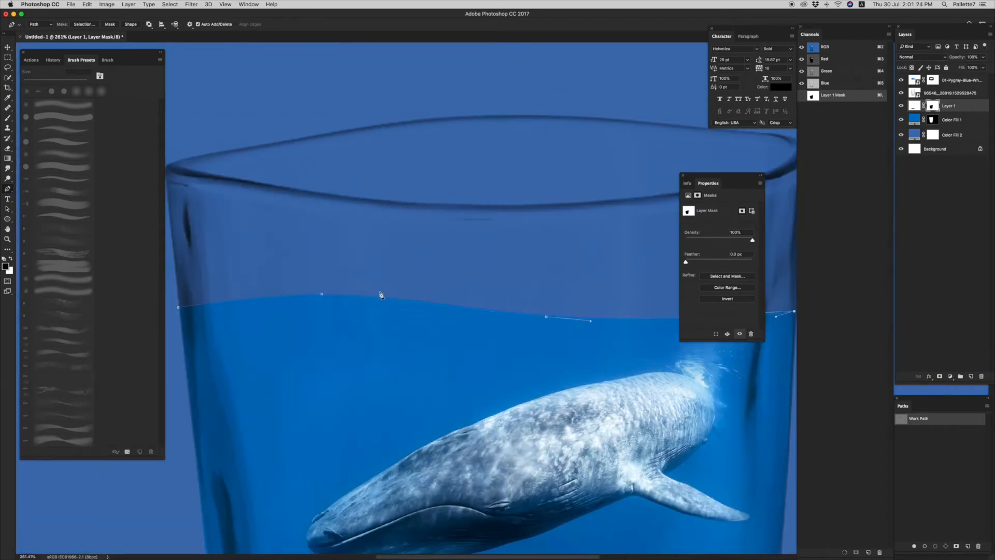
# Step: Add a new layer above the whale and stroke the water-surface path with a thin soft white brush at 100% opacity
pyautogui.press('b')
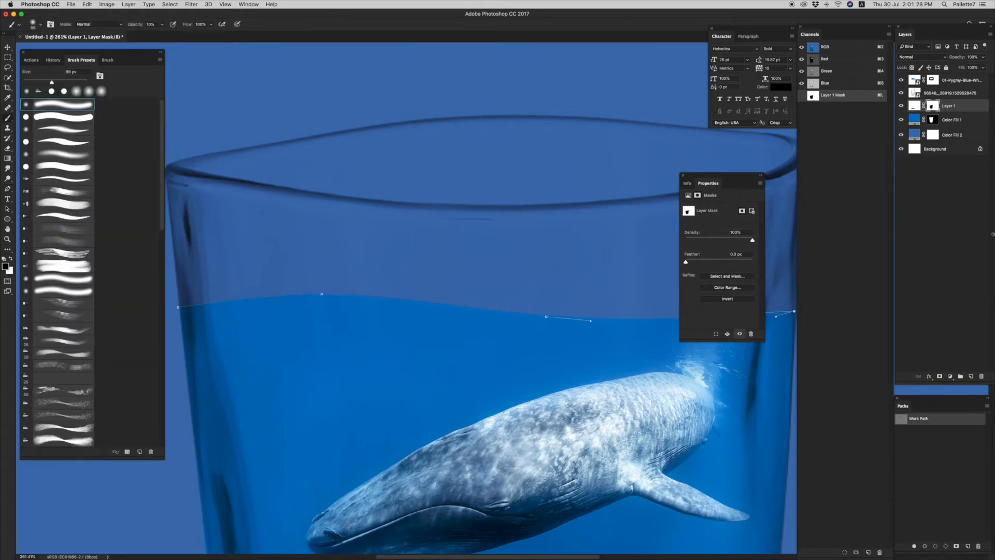
pyautogui.click(958, 81)
pyautogui.press('Return')
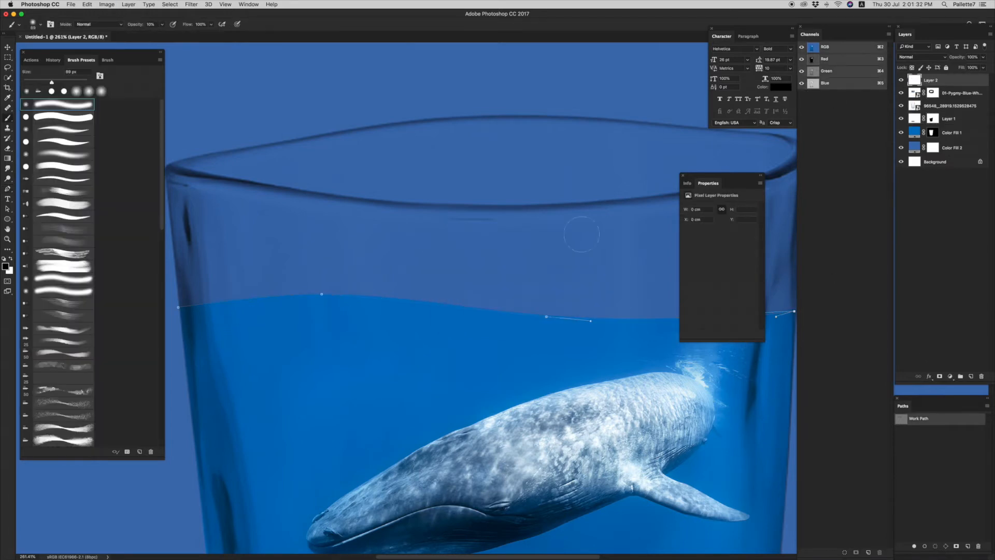
pyautogui.click(61, 105)
pyautogui.keyDown('ctrl'); pyautogui.keyDown('alt'); pyautogui.moveTo(394, 333); pyautogui.dragTo(358, 340); pyautogui.keyUp('alt'); pyautogui.keyUp('ctrl')
pyautogui.press('c')
pyautogui.press('b')
pyautogui.press('x')
pyautogui.press('Return')
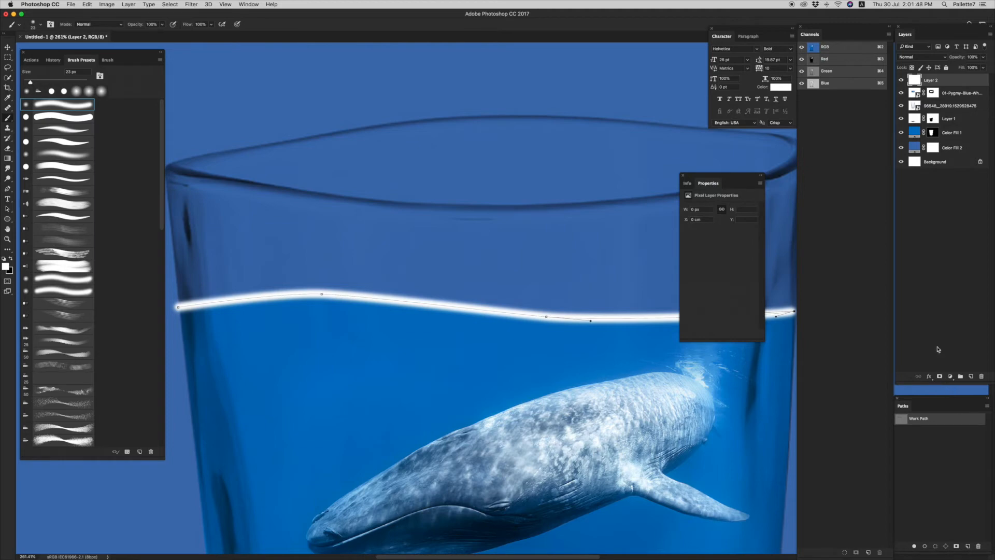
# Step: Set the white stroke layer's blending mode to Soft Light and add a black mask that hides the whole stroke
pyautogui.click(922, 57)
pyautogui.click(902, 151)
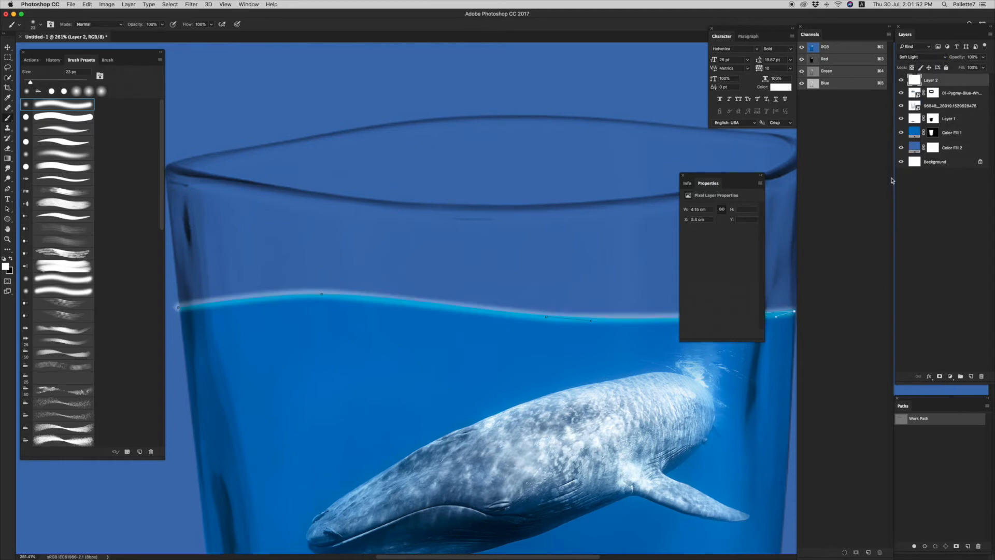
pyautogui.keyDown('alt'); pyautogui.click(940, 377); pyautogui.keyUp('alt')
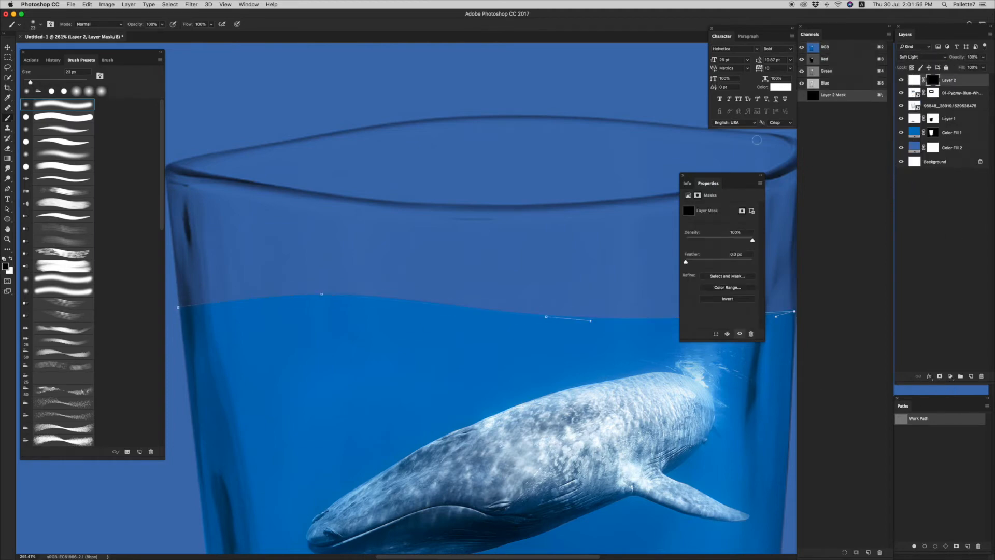
# Step: Paint white at 10% opacity with a larger soft brush on the stroke layer's mask to partly reveal the water-line highlight
pyautogui.press('x')
pyautogui.press(']')
pyautogui.press(']')
pyautogui.press(']')
pyautogui.press(']')
pyautogui.press(']')
pyautogui.scroll(5, 202, 302)
pyautogui.press('x')
pyautogui.moveTo(188, 308); pyautogui.dragTo(464, 284)
pyautogui.scroll(-5, 464, 284)
pyautogui.press('1')
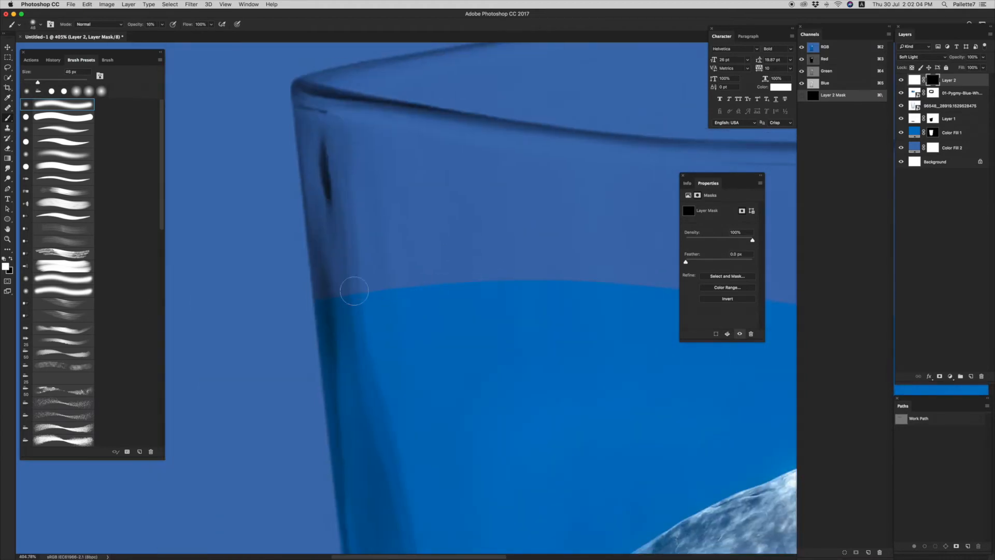
pyautogui.hscroll(10, 550, 312)
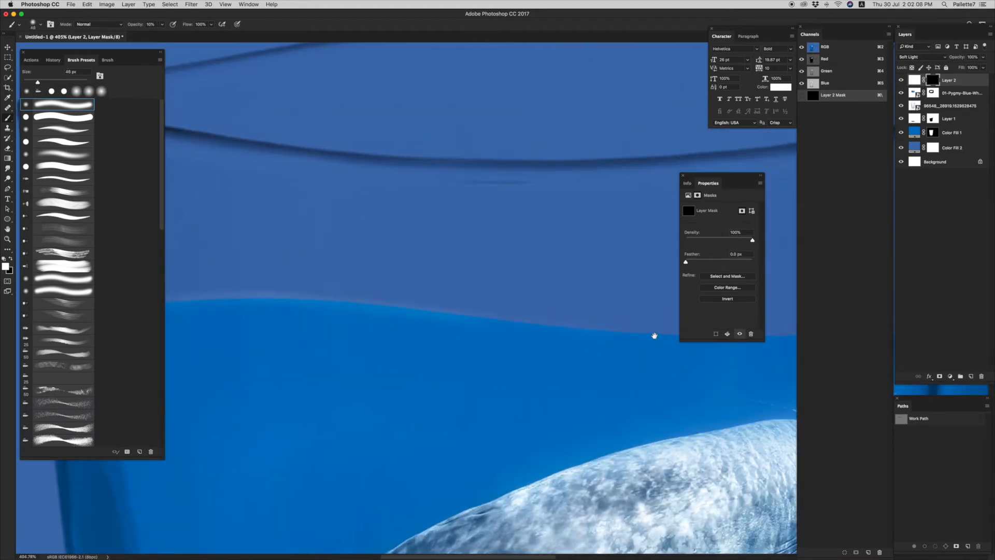
pyautogui.scroll(-2, 491, 330)
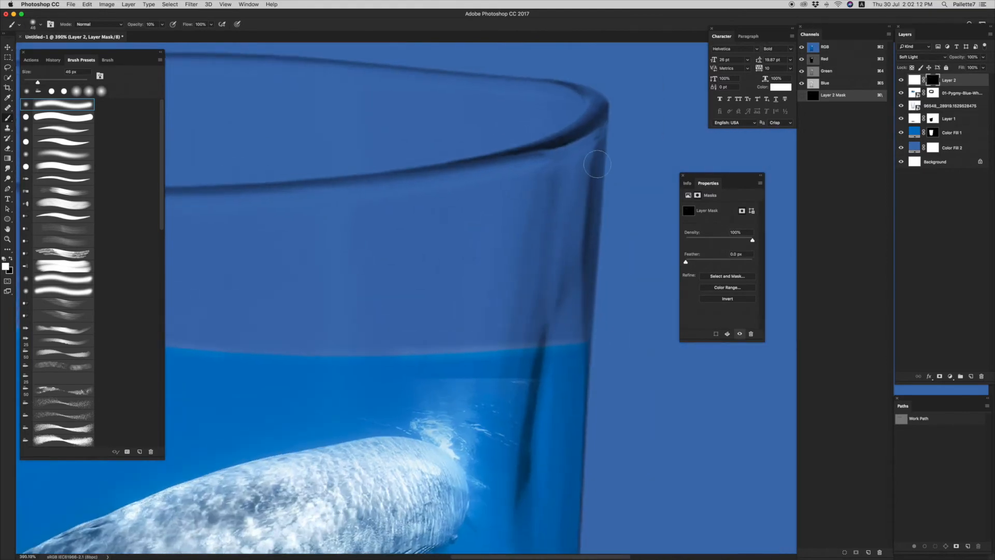
# Step: Touch up the water-line highlight on its mask, alternating black and white paint along the surface
pyautogui.press('x')
pyautogui.hscroll(-10, 577, 300)
pyautogui.scroll(-6, 349, 346)
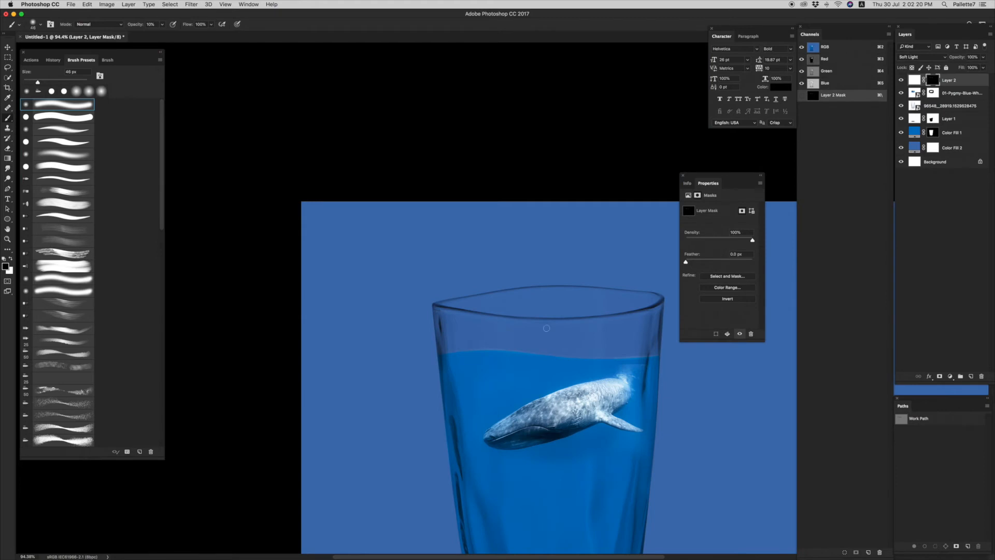
pyautogui.scroll(7, 546, 329)
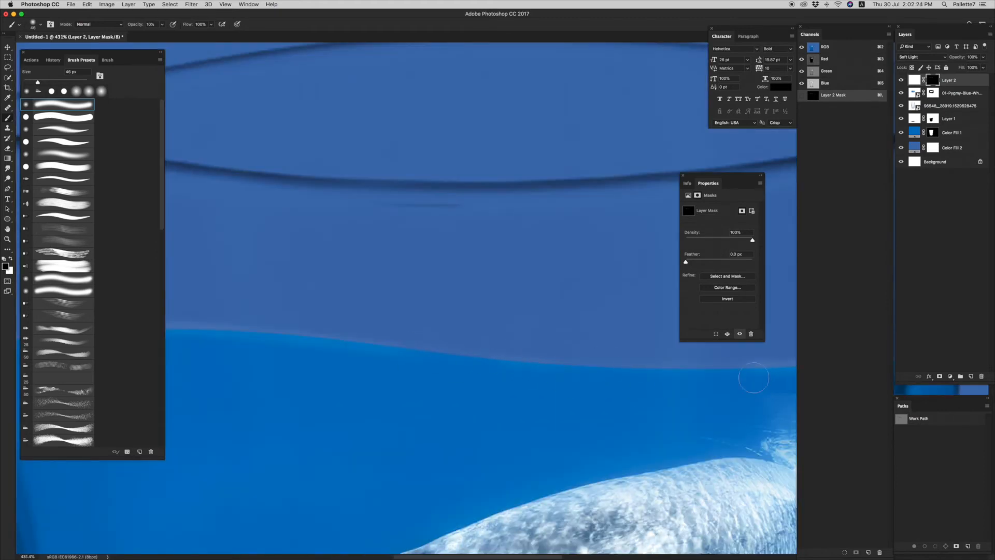
pyautogui.press('x')
pyautogui.scroll(-5, 710, 361)
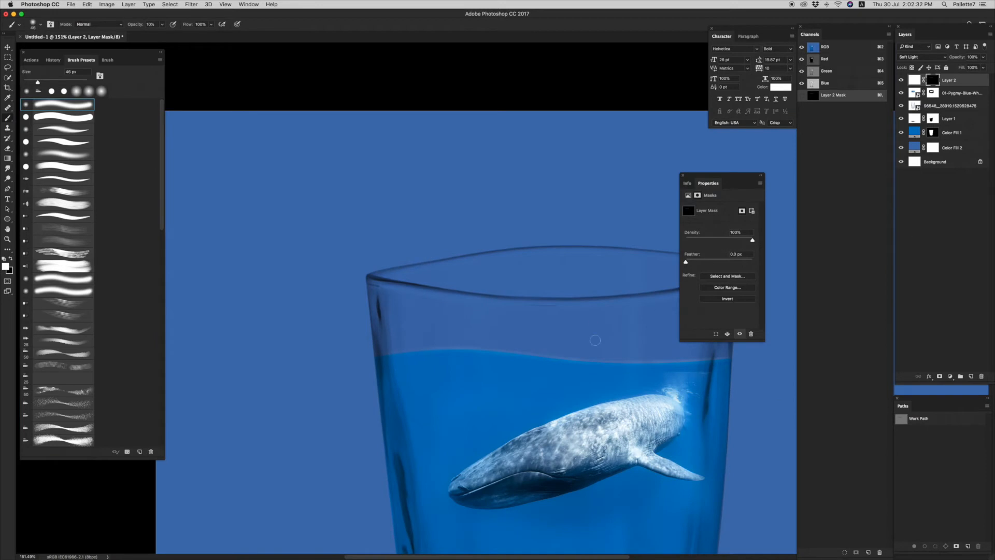
# Step: Paint black at 100% opacity on the whale layer's mask to hide the hard photo edge above the tail
pyautogui.scroll(-5, 595, 340)
pyautogui.scroll(10, 570, 228)
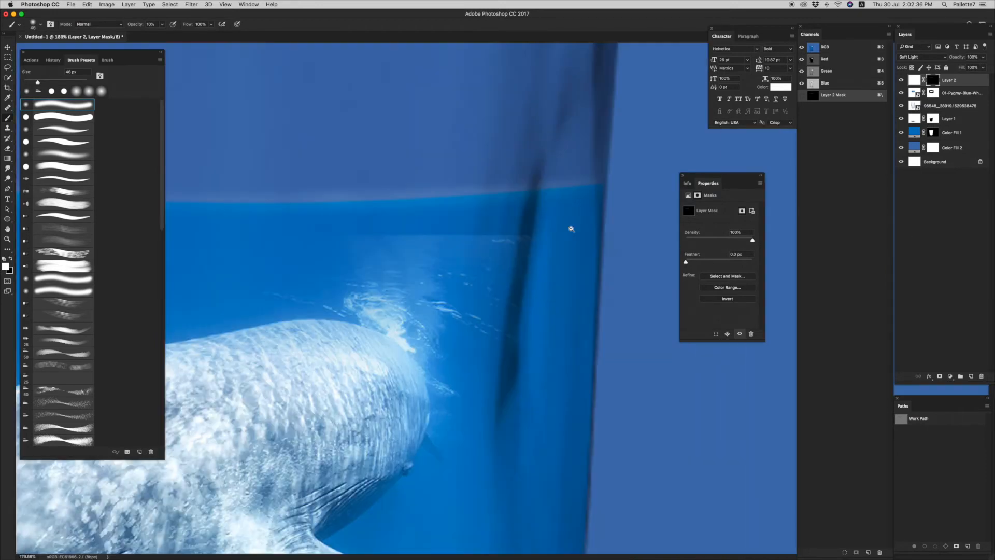
pyautogui.click(933, 93)
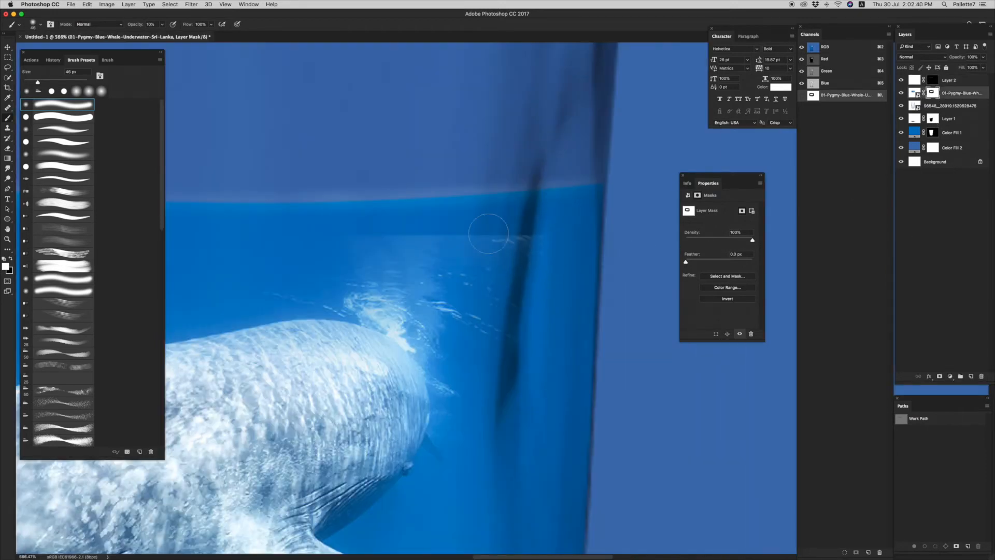
pyautogui.press('0')
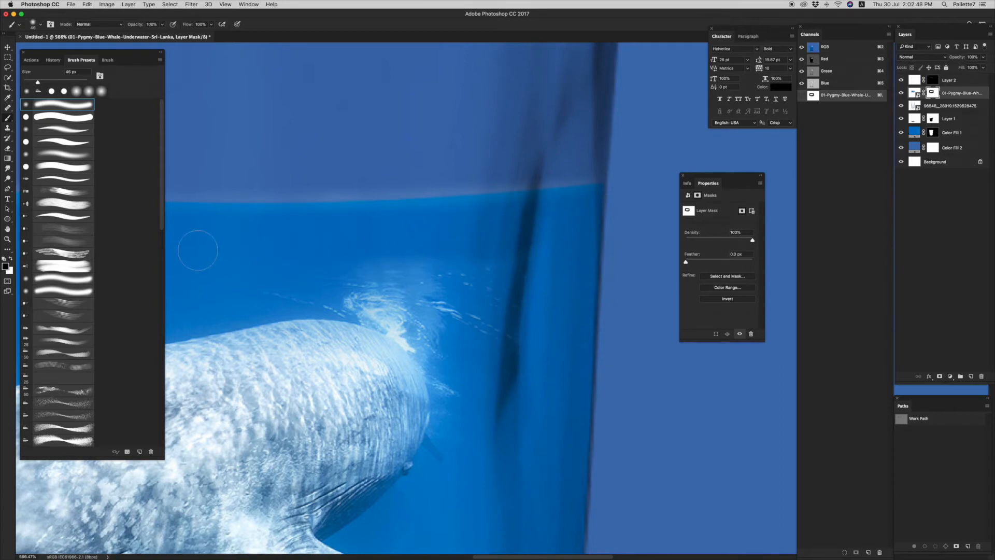
pyautogui.scroll(-6, 539, 233)
pyautogui.scroll(-4, 551, 243)
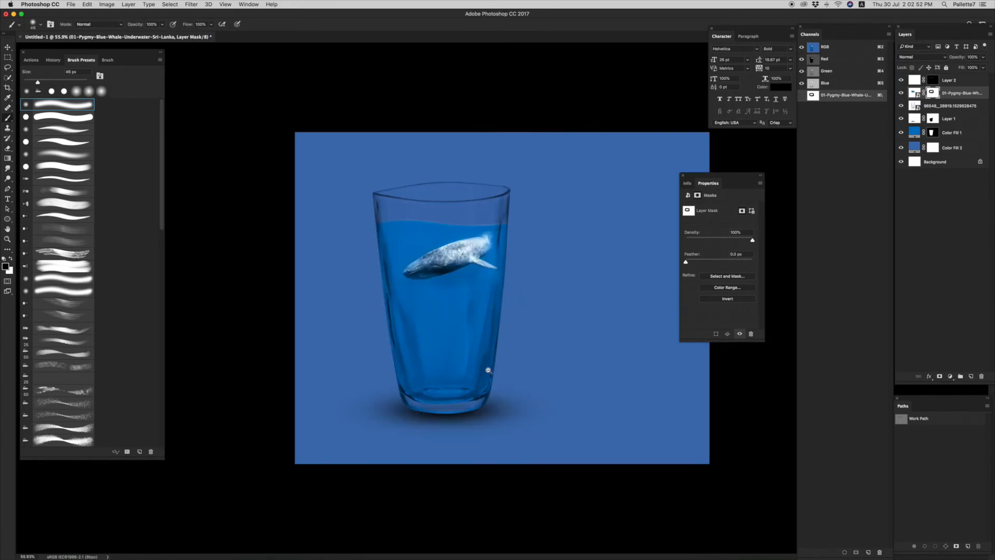
pyautogui.scroll(-1, 601, 327)
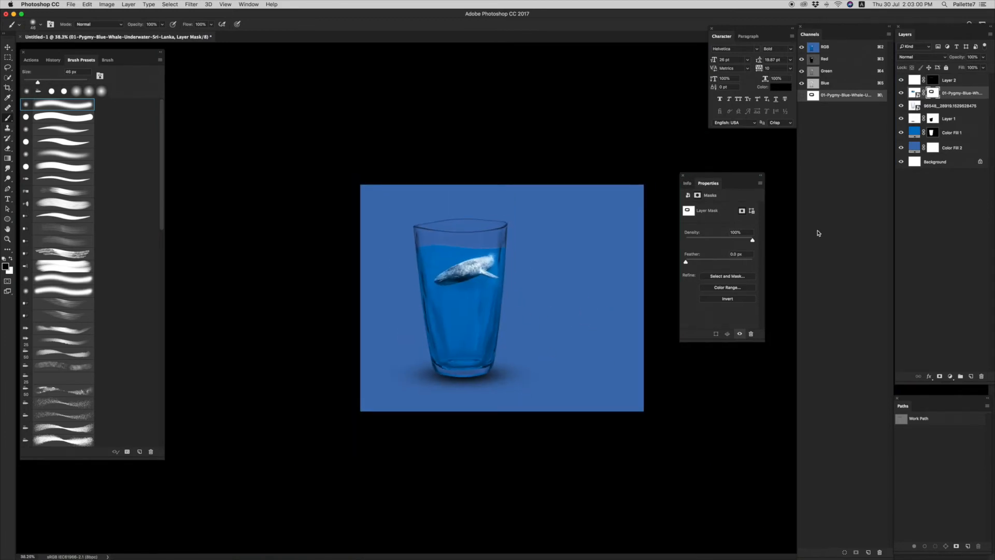
# Step: Group all layers from Layer 2 down to Color Fill 2
pyautogui.click(965, 83)
pyautogui.keyDown('shift'); pyautogui.click(954, 148); pyautogui.keyUp('shift')
pyautogui.press('super+g')
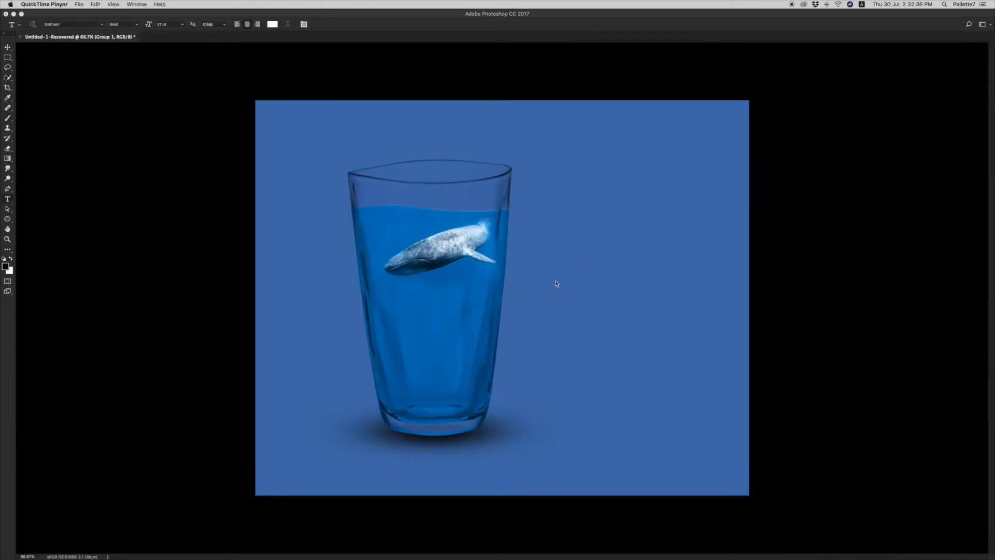
# Step: Move the grouped glass composite left with Free Transform to free space beside the glass
pyautogui.click(617, 260)
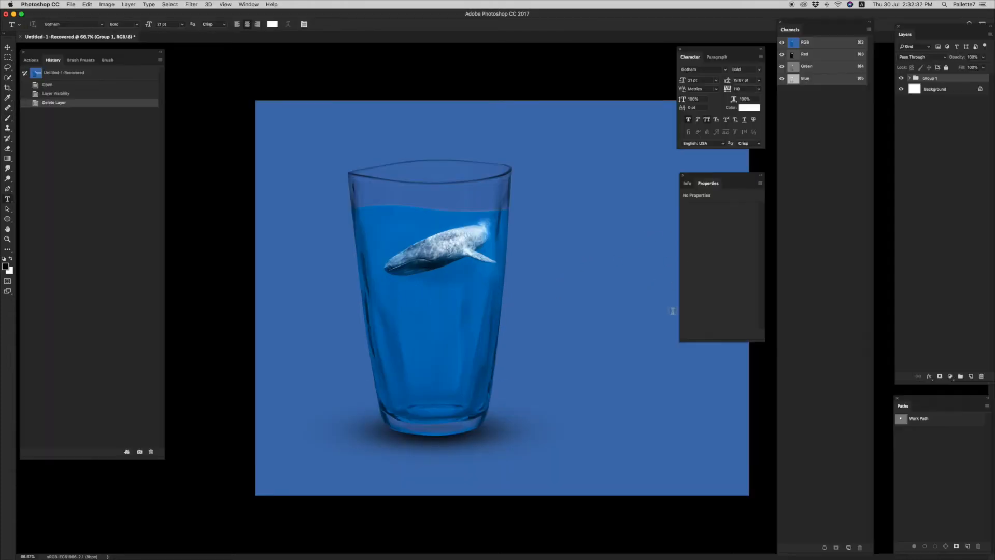
pyautogui.press('super+t')
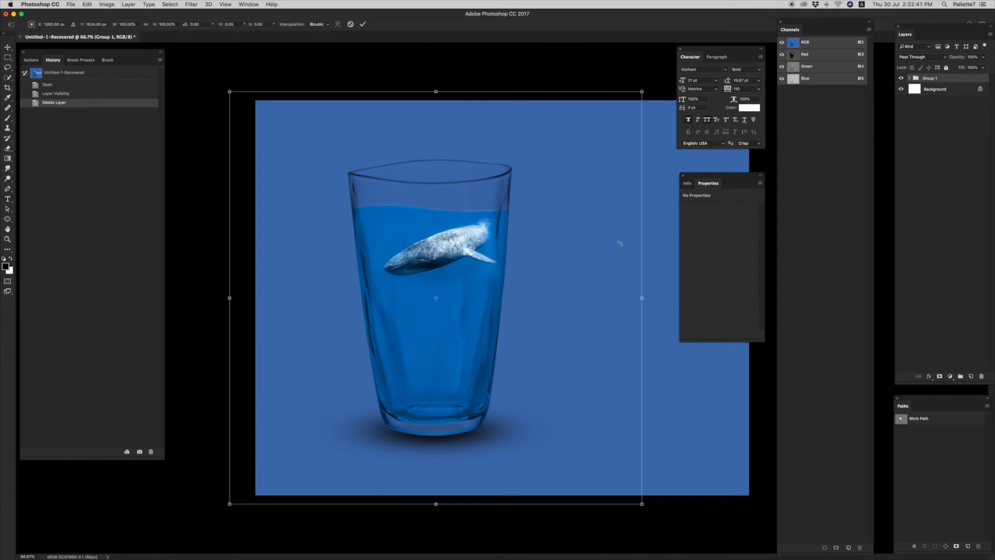
pyautogui.moveTo(356, 360); pyautogui.dragTo(325, 360)
pyautogui.press('Return')
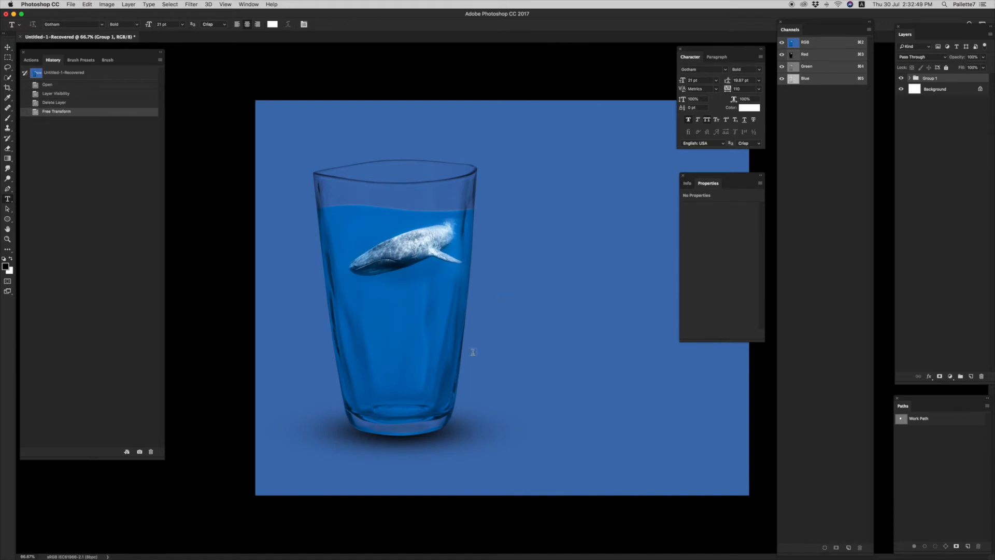
# Step: Add a centered white Gotham Bold 21 pt headline broken over three lines: "AVE WATER, / AND IT WILL / SAVE YOU."
pyautogui.click(507, 274)
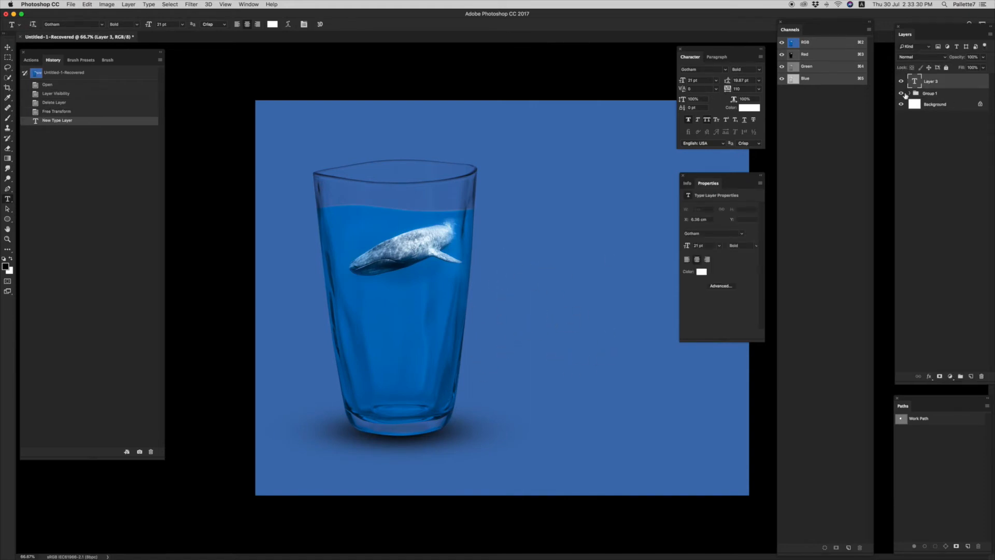
pyautogui.doubleClick(915, 82)
pyautogui.press('super+v')
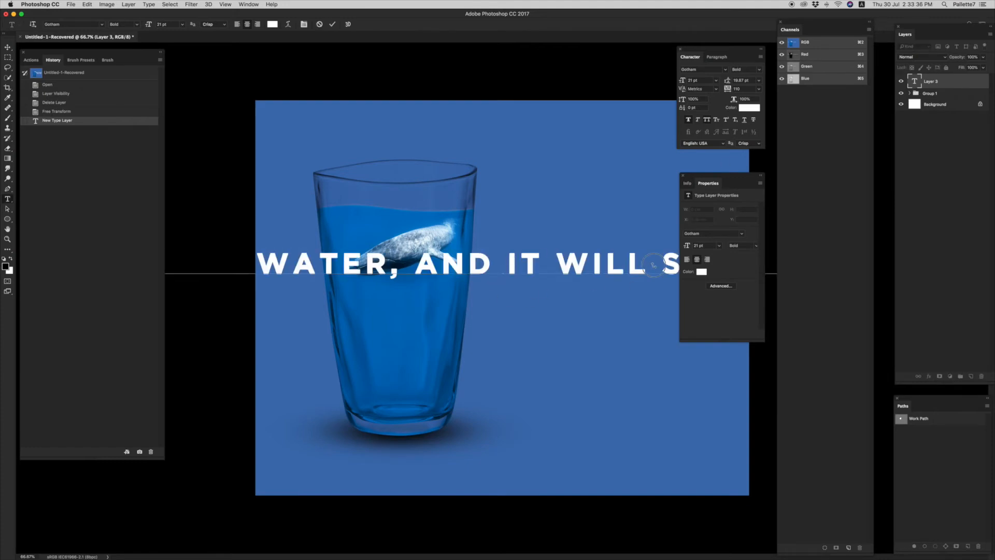
pyautogui.press('Return')
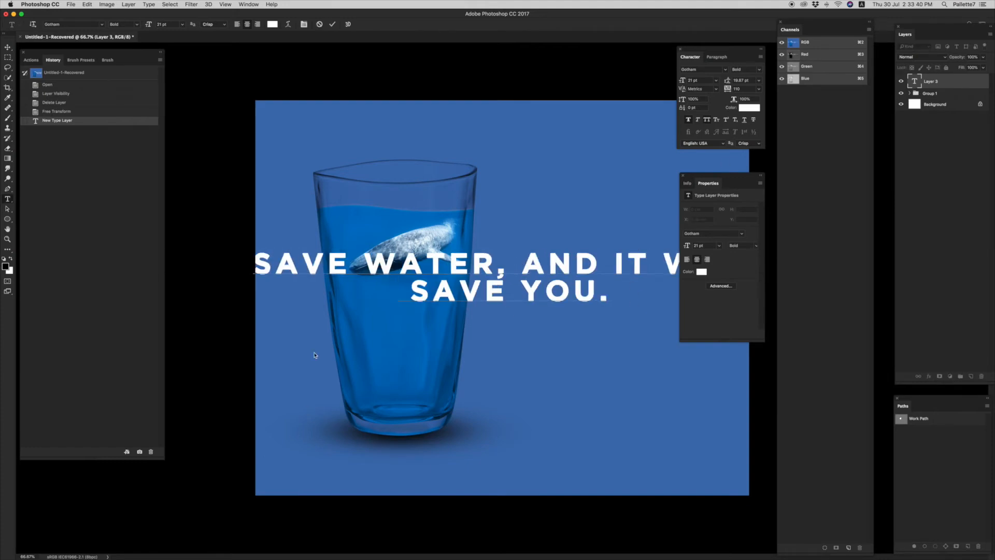
pyautogui.press('Return')
pyautogui.press('BackSpace')
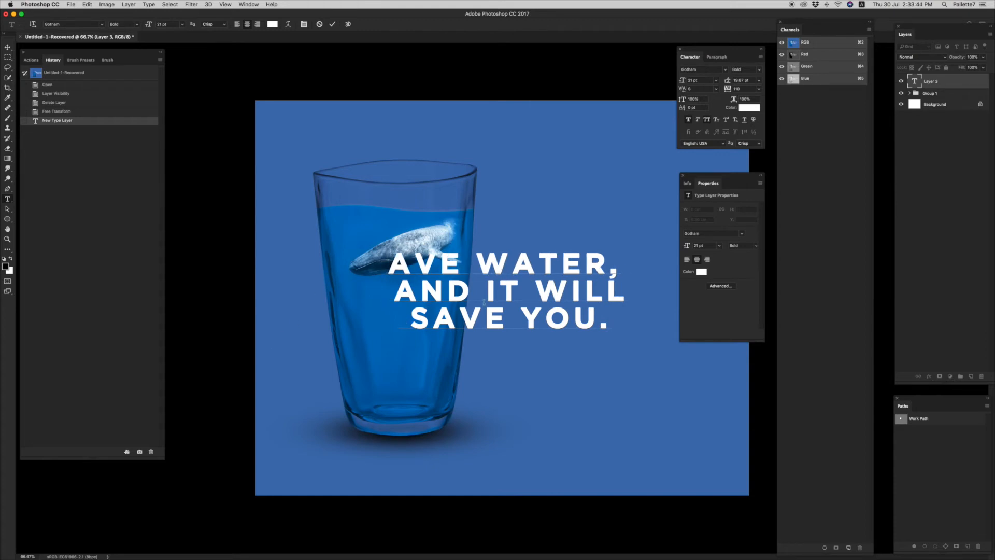
# Step: Delete the comma after WATER in the headline and commit the text
pyautogui.click(957, 88)
pyautogui.click(630, 263)
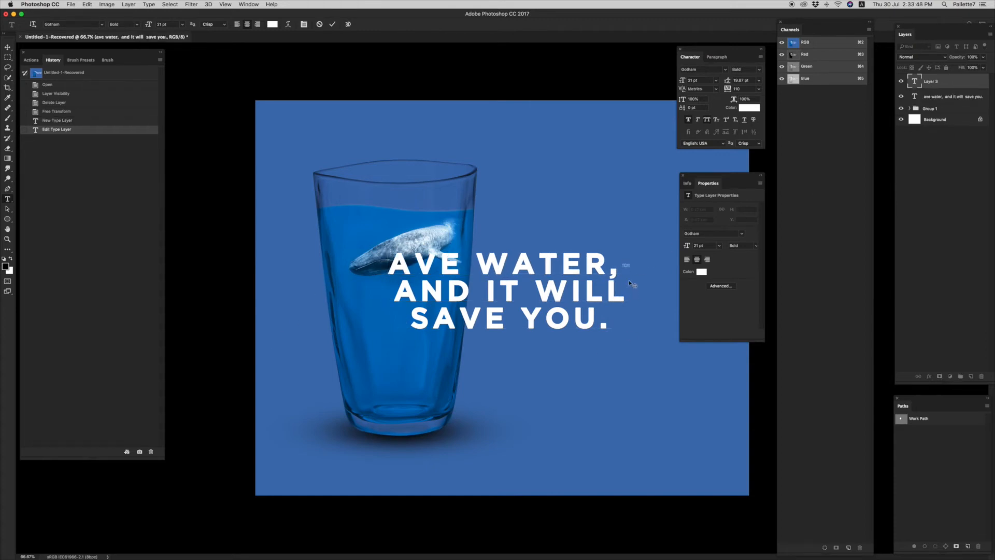
pyautogui.click(931, 96)
pyautogui.doubleClick(914, 81)
pyautogui.click(621, 268)
pyautogui.press('BackSpace')
pyautogui.click(943, 108)
# Step: Move the headline beside the glass on its right and enlarge it slightly to about 22.61 pt with Free Transform
pyautogui.press('super+t')
pyautogui.moveTo(524, 280); pyautogui.dragTo(606, 267)
pyautogui.press('super+minus')
pyautogui.moveTo(552, 301); pyautogui.dragTo(513, 294)
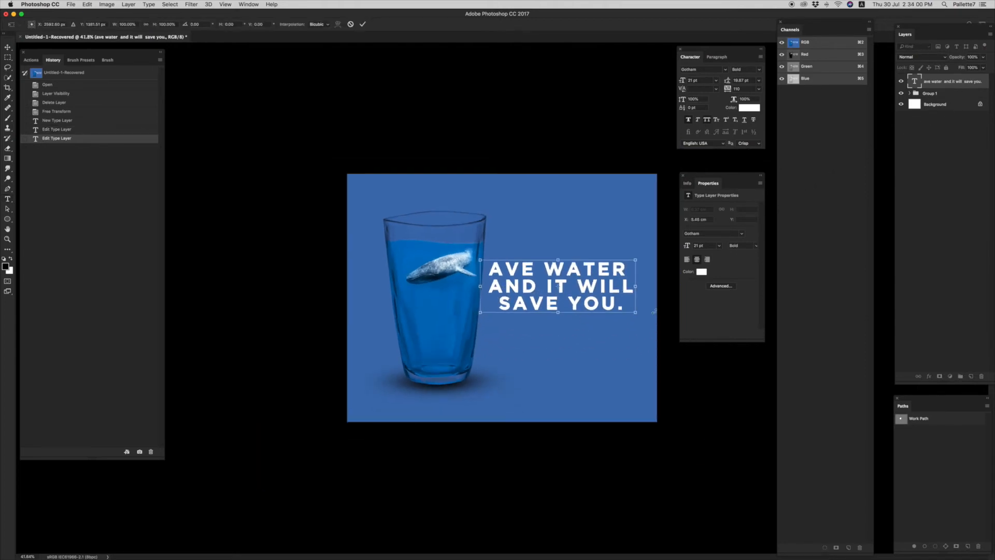
pyautogui.moveTo(635, 312); pyautogui.dragTo(605, 301)
pyautogui.press('Return')
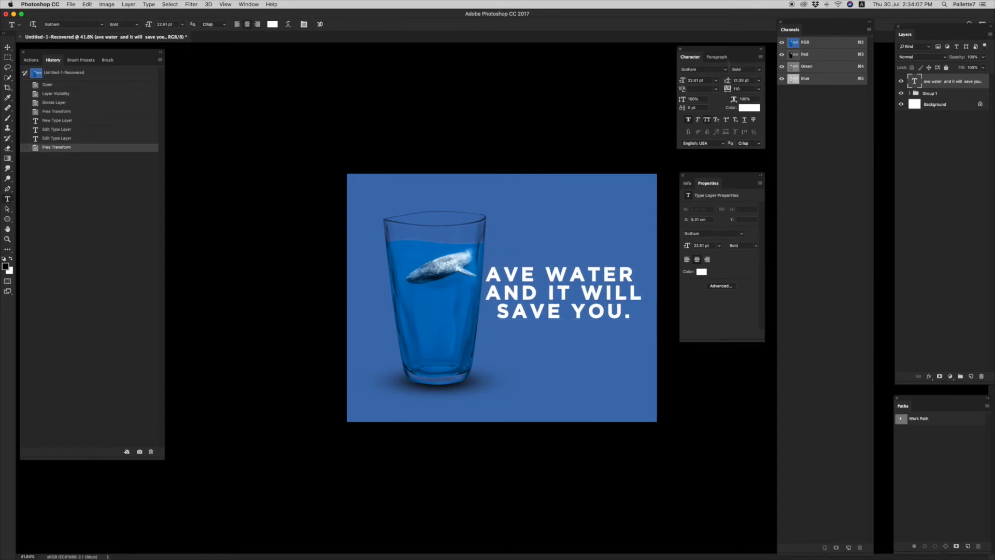
# Step: Set the tracking of the whole headline to 70
pyautogui.doubleClick(914, 81)
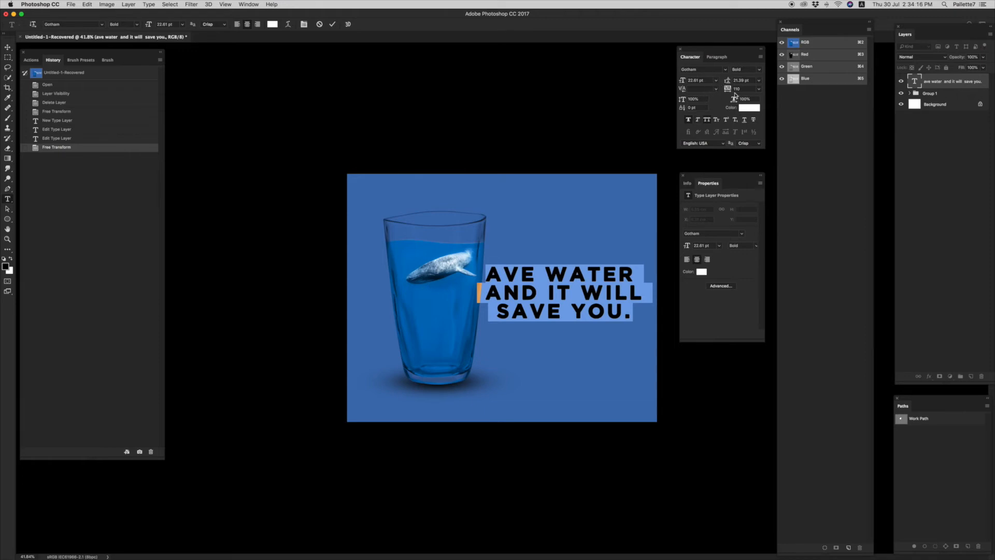
pyautogui.moveTo(746, 100); pyautogui.dragTo(744, 91)
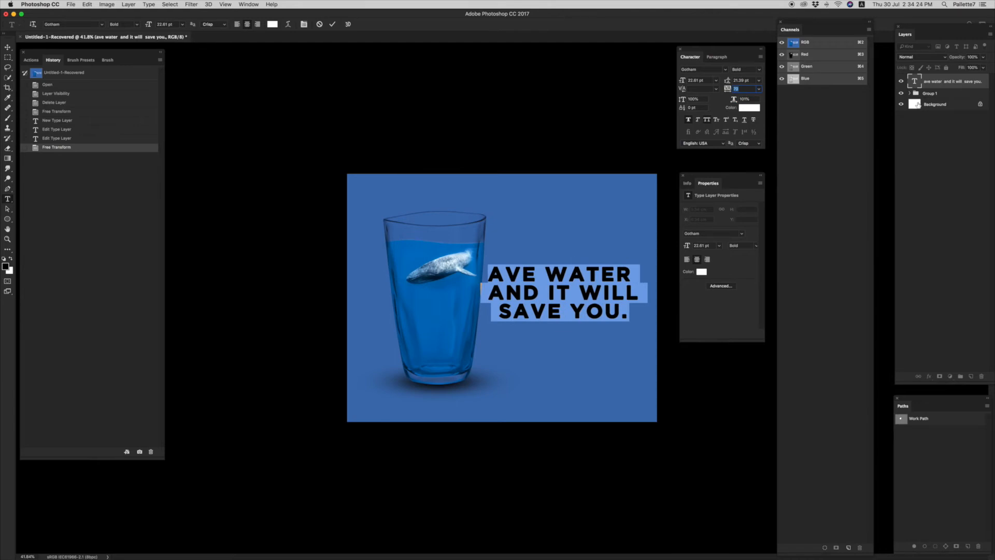
pyautogui.click(953, 82)
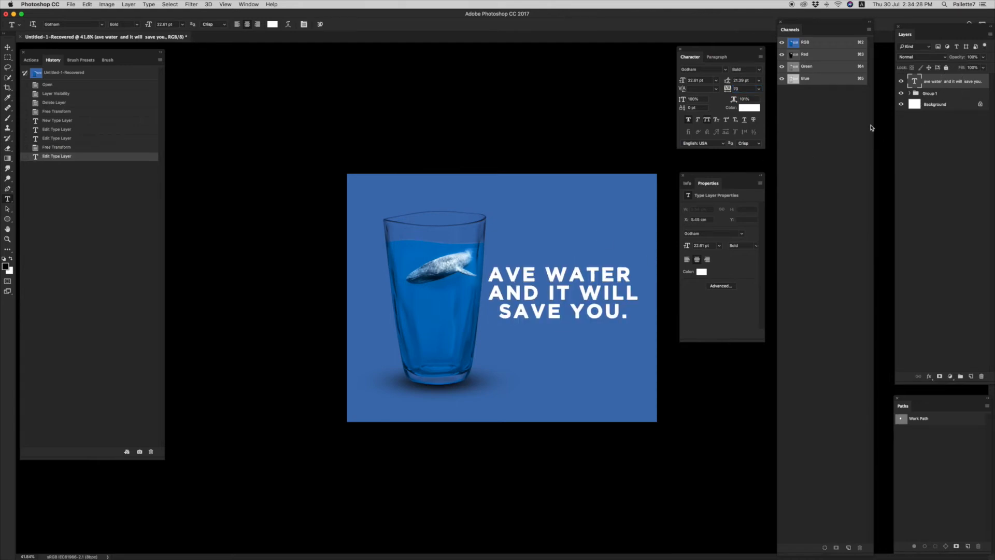
# Step: Add a separate text layer with a capital "S" in front of AVE and set its size to 52 pt
pyautogui.click(482, 312)
pyautogui.write('S')
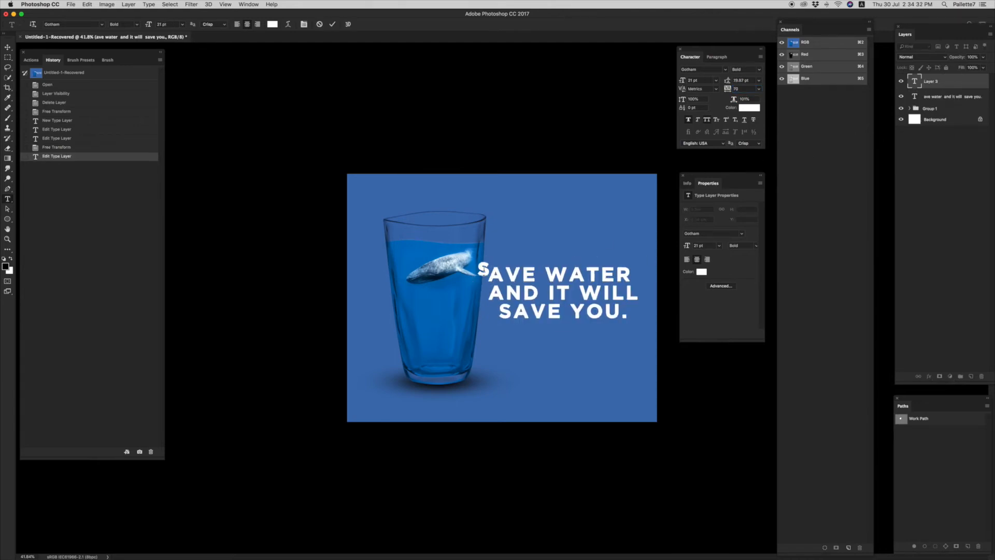
pyautogui.press('super+a')
pyautogui.moveTo(700, 84)
pyautogui.mouseDown()
pyautogui.moveTo(720, 83)
pyautogui.moveTo(711, 85)
pyautogui.mouseUp()
pyautogui.press('super+Return')
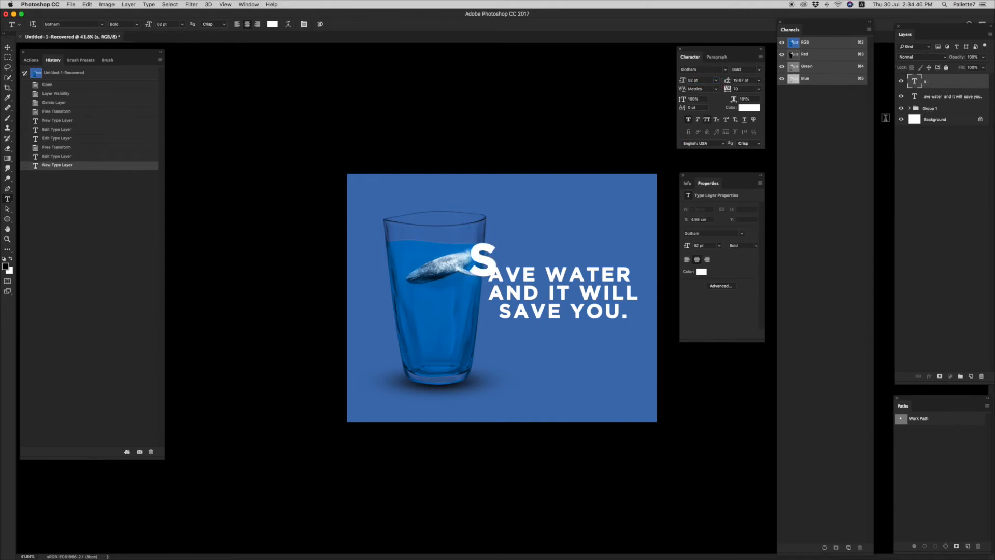
# Step: Align the headline and the large S so that the S overlaps the glass edge and leads into AVE
pyautogui.click(944, 96)
pyautogui.press('v')
pyautogui.moveTo(564, 276); pyautogui.dragTo(575, 270)
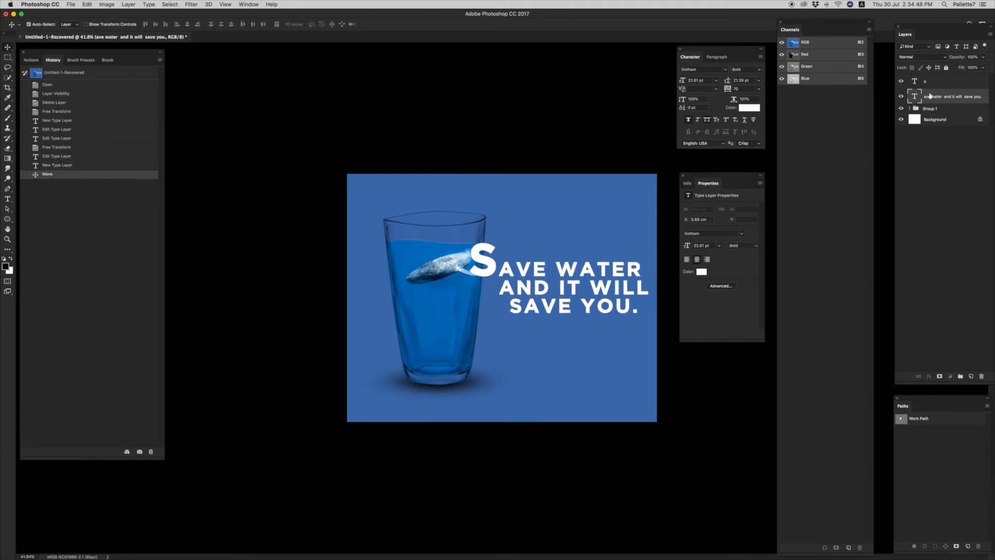
pyautogui.click(931, 81)
pyautogui.press('super+t')
pyautogui.moveTo(492, 273); pyautogui.dragTo(496, 276)
pyautogui.press('Return')
# Step: Create a new alpha channel and trace a closed Pen path inside the glass's right edge around the overlapping part of the S
pyautogui.moveTo(466, 308); pyautogui.dragTo(522, 296)
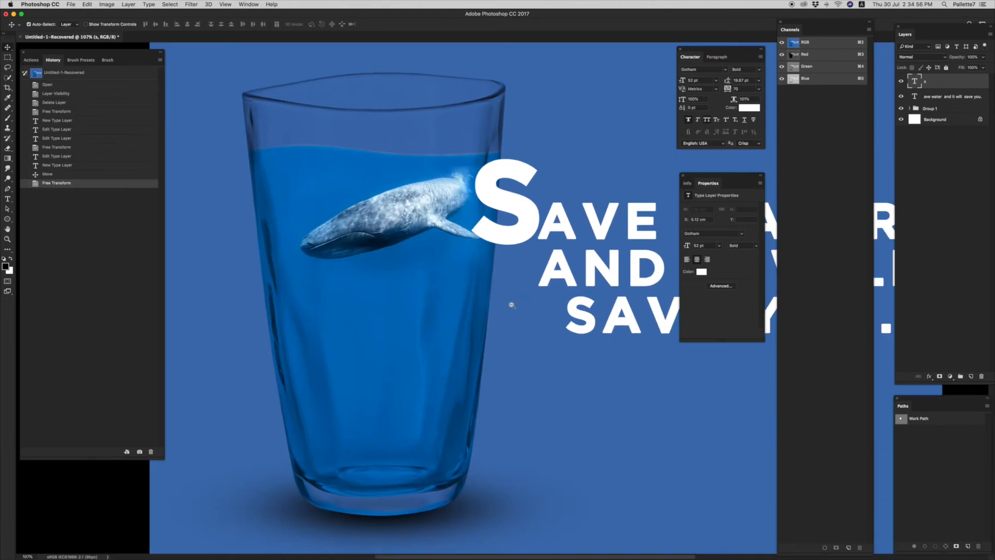
pyautogui.click(846, 547)
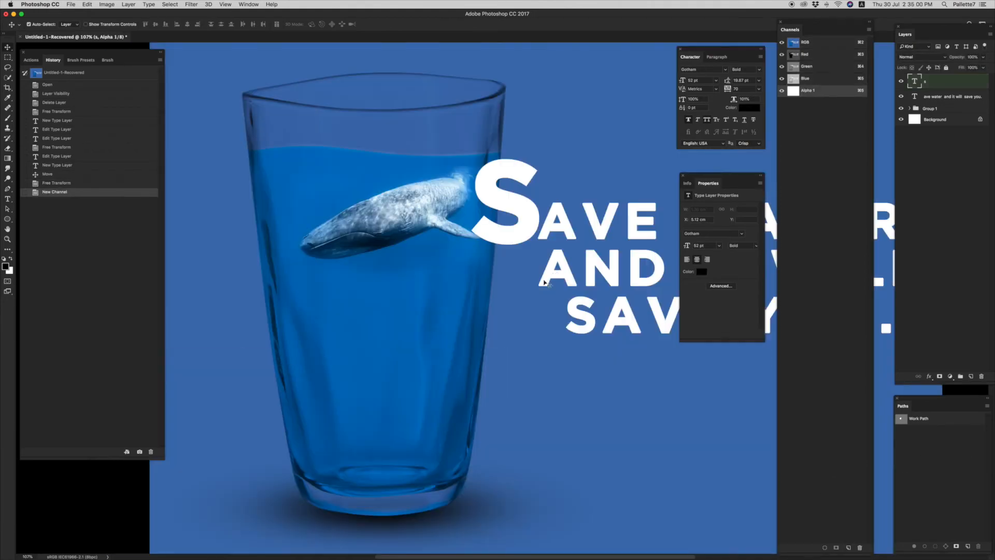
pyautogui.press('p')
pyautogui.moveTo(474, 315); pyautogui.dragTo(527, 315)
pyautogui.moveTo(487, 347); pyautogui.dragTo(477, 544)
pyautogui.moveTo(503, 317); pyautogui.dragTo(398, 280)
pyautogui.scroll(5, 509, 235)
pyautogui.click(514, 286)
pyautogui.click(510, 261)
pyautogui.moveTo(359, 273); pyautogui.dragTo(316, 332)
pyautogui.moveTo(282, 376); pyautogui.dragTo(276, 428)
pyautogui.moveTo(288, 467); pyautogui.dragTo(305, 514)
pyautogui.moveTo(328, 523); pyautogui.dragTo(377, 541)
pyautogui.moveTo(407, 484); pyautogui.dragTo(422, 425)
# Step: Convert the path to a feathered selection and fill it with black in the alpha channel
pyautogui.press('super+Return')
pyautogui.hotkey('shift', 'F6')
pyautogui.press('Return')
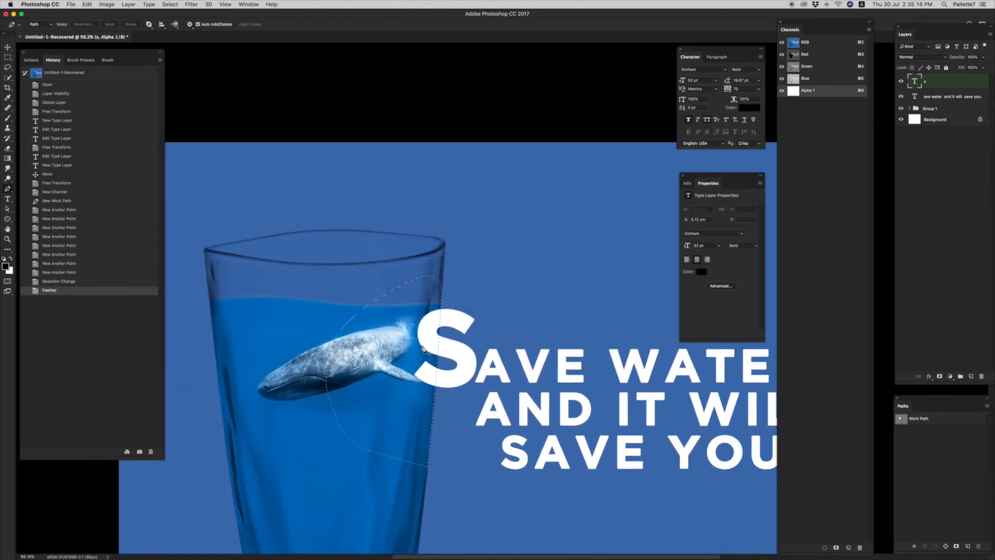
pyautogui.hotkey('alt', 'BackSpace')
pyautogui.press('super+z')
pyautogui.hotkey('alt', 'BackSpace')
# Step: Fade the black fill in the alpha channel to 50% opacity in Normal mode
pyautogui.press('super+shift+f')
pyautogui.click(672, 189)
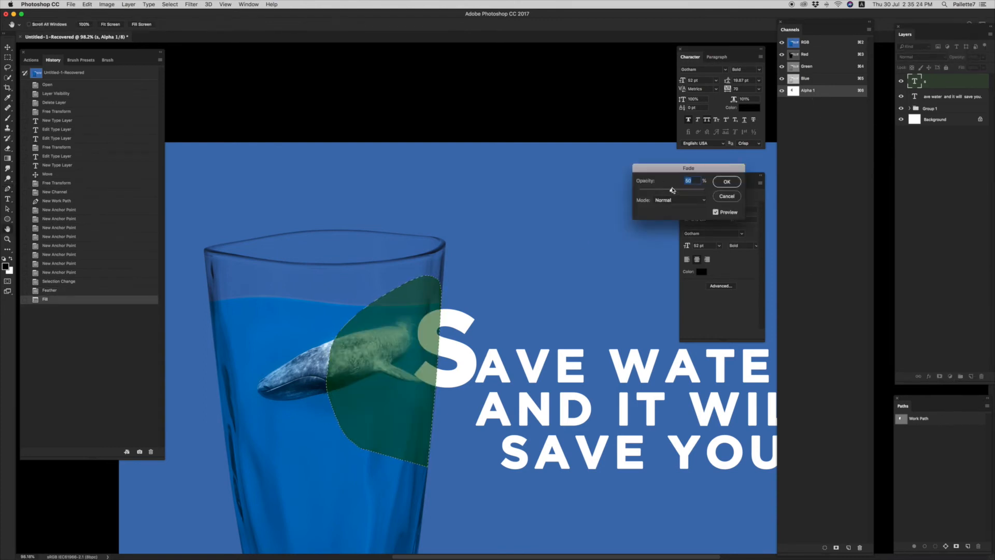
pyautogui.click(729, 182)
# Step: Mask the S text layer with a selection loaded from Alpha 1, invert the mask and check the overlap with the glass
pyautogui.press('super+d')
pyautogui.keyDown('super'); pyautogui.click(793, 90); pyautogui.keyUp('super')
pyautogui.click(939, 377)
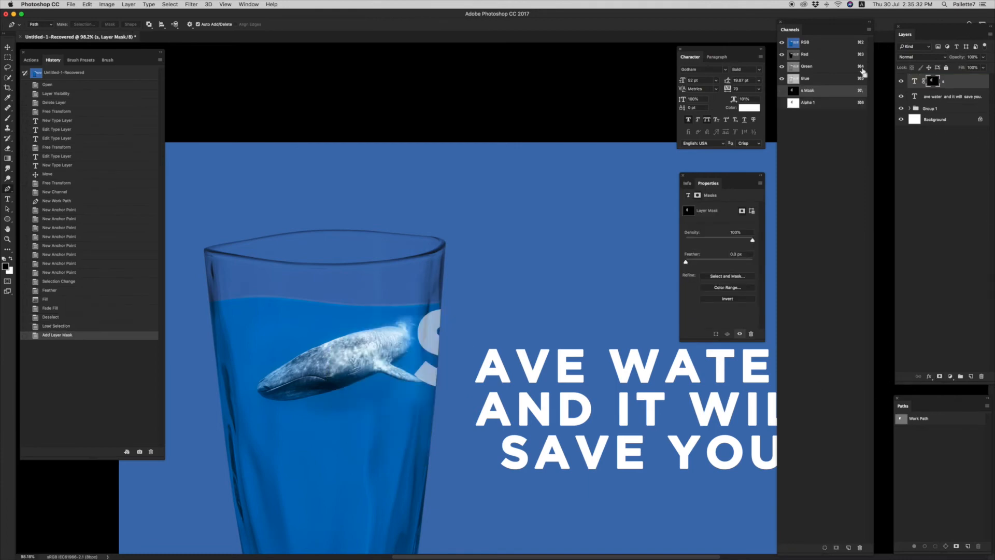
pyautogui.press('super+i')
pyautogui.moveTo(458, 347); pyautogui.dragTo(441, 347)
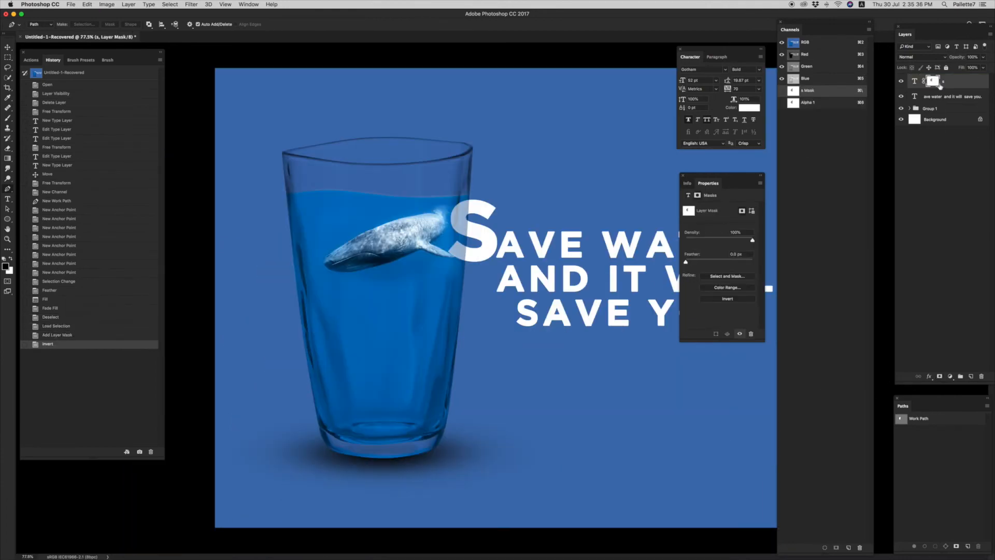
pyautogui.moveTo(445, 191); pyautogui.dragTo(477, 203)
pyautogui.moveTo(504, 306); pyautogui.dragTo(554, 317)
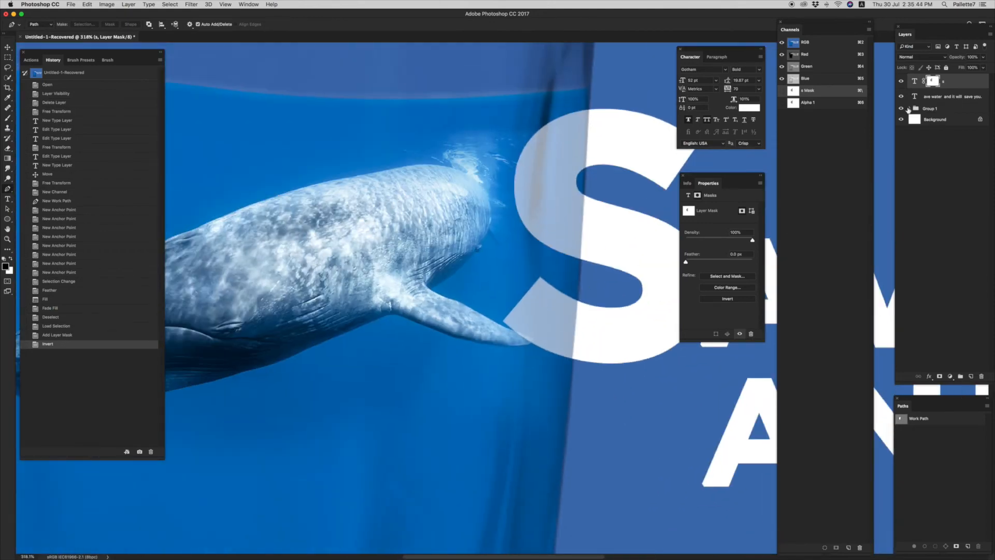
pyautogui.press('super+0')
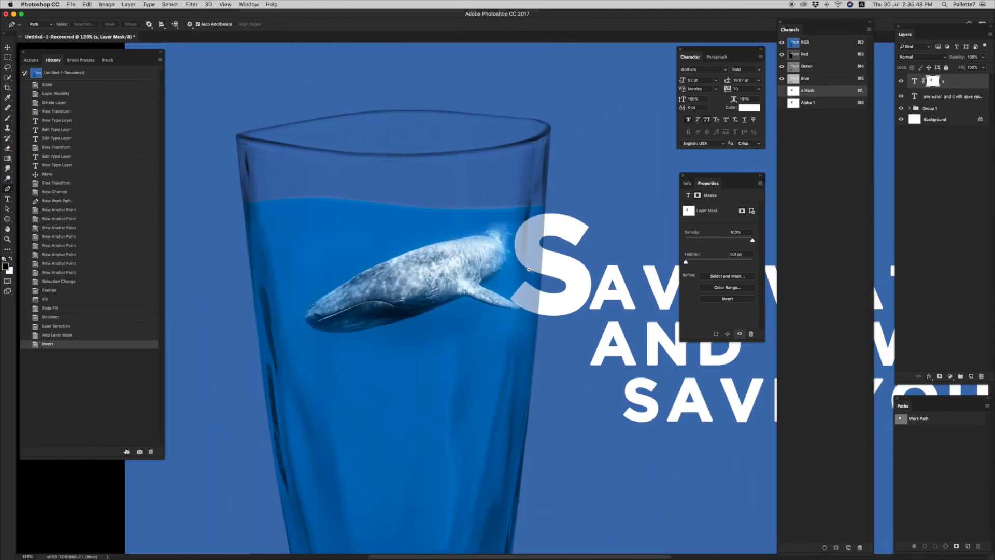
# Step: Undo the S layer's mask, the loaded selection and the fade, back to the black fill in Alpha 1
pyautogui.press('alt+super+z')
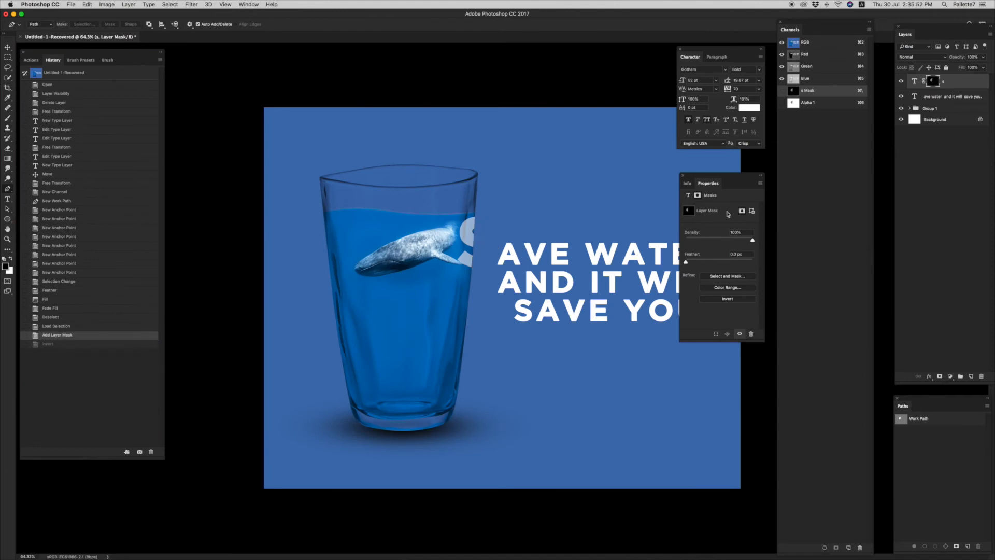
pyautogui.press('alt+super+z')
pyautogui.click(809, 91)
pyautogui.press('alt+super+z')
pyautogui.press('alt+super+z')
pyautogui.press('alt+super+z')
pyautogui.press('alt+super+z')
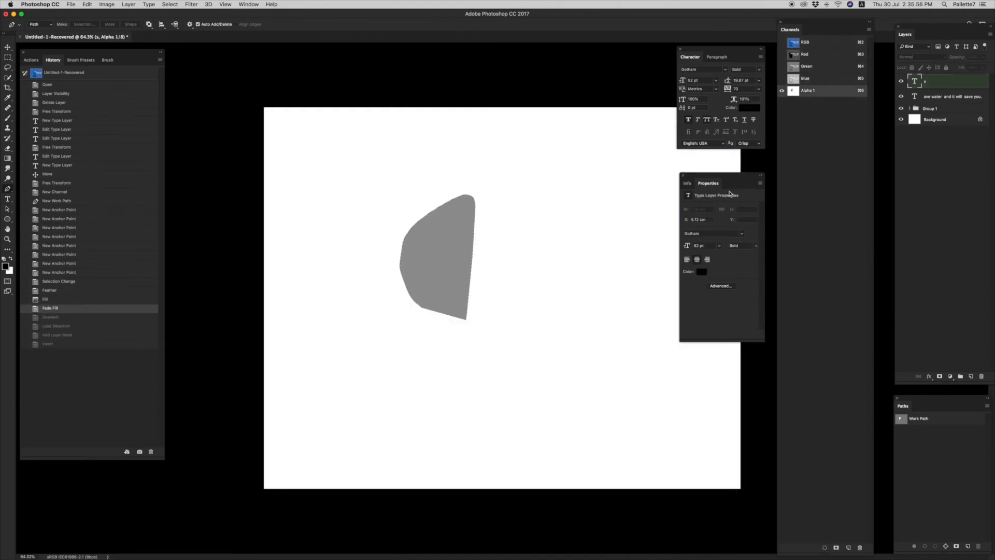
pyautogui.press('shift+super+z')
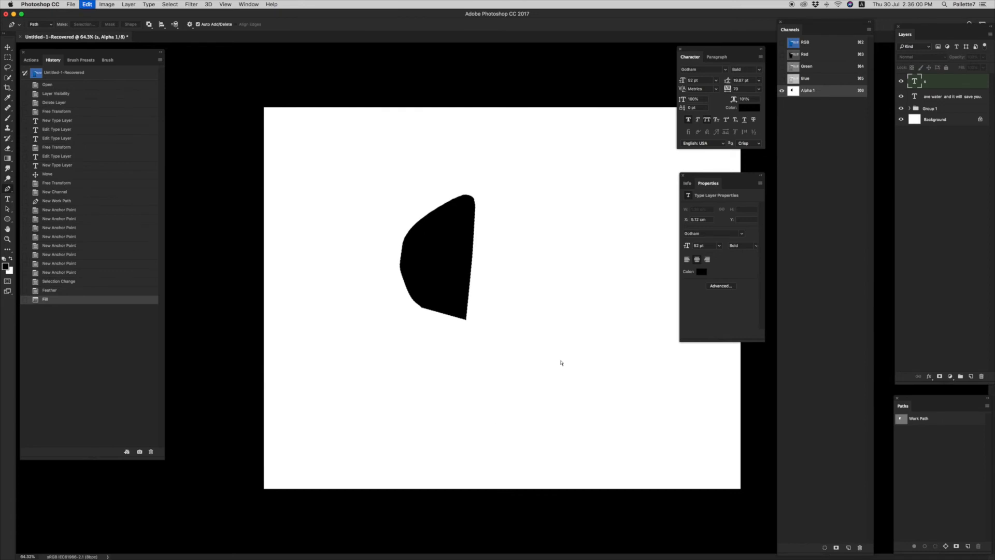
# Step: Fade the black fill in Alpha 1 to a dark gray, at a higher opacity than 50%
pyautogui.press('shift+super+f')
pyautogui.click(685, 202)
pyautogui.click(682, 202)
pyautogui.moveTo(703, 191)
pyautogui.mouseDown()
pyautogui.moveTo(677, 191)
pyautogui.moveTo(689, 191)
pyautogui.mouseUp()
pyautogui.click(726, 182)
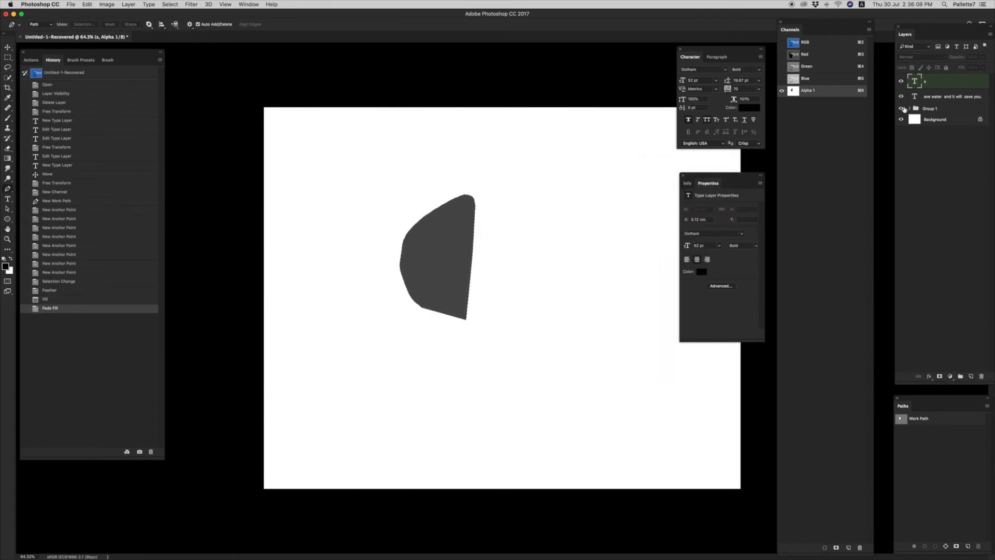
# Step: Load Alpha 1 as a selection, add it as a mask on the S text layer and invert the mask
pyautogui.keyDown('super'); pyautogui.click(797, 92); pyautogui.keyUp('super')
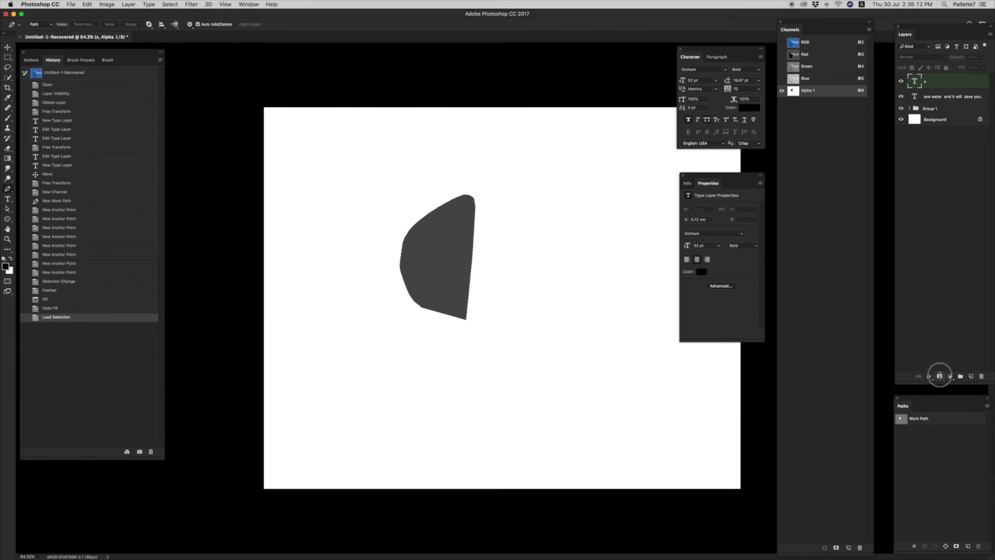
pyautogui.click(941, 377)
pyautogui.press('super+i')
# Step: Draw a pen path along the glass's edge around the overlapping part of the S, convert it to a selection and feather it
pyautogui.moveTo(419, 226); pyautogui.dragTo(456, 226)
pyautogui.moveTo(517, 321); pyautogui.dragTo(544, 322)
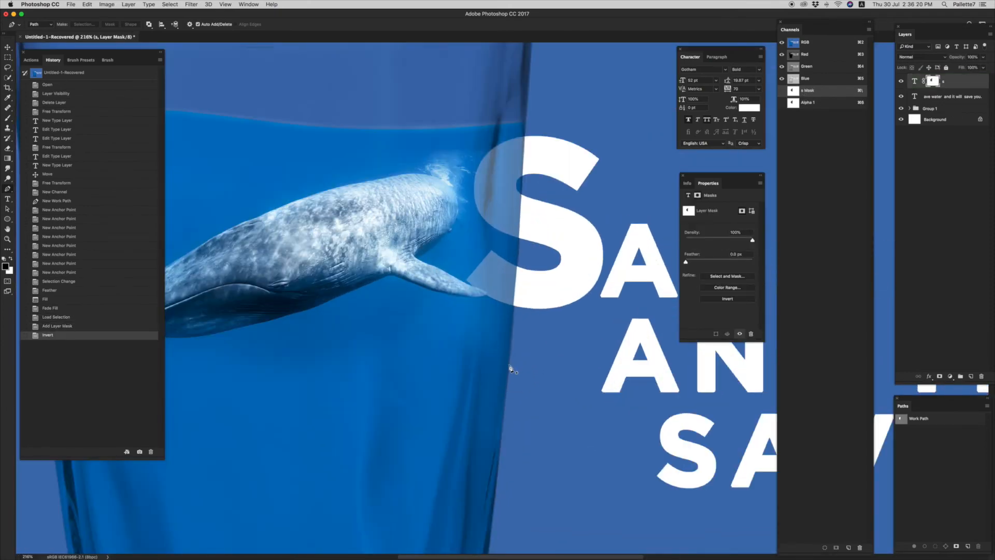
pyautogui.click(510, 368)
pyautogui.scroll(5, 539, 259)
pyautogui.moveTo(537, 263); pyautogui.dragTo(540, 191)
pyautogui.click(488, 233)
pyautogui.click(431, 284)
pyautogui.moveTo(394, 394); pyautogui.dragTo(397, 437)
pyautogui.moveTo(424, 502); pyautogui.dragTo(446, 520)
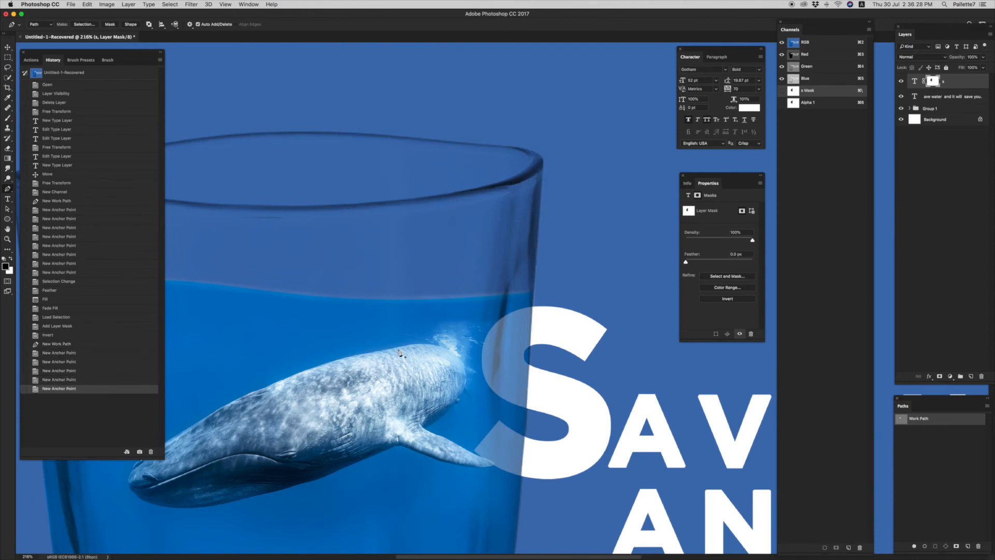
pyautogui.press('super+Return')
pyautogui.hotkey('shift', 'F6')
pyautogui.press('Return')
# Step: Group the S layer, mask the group from the selection and invert the mask to hide the S inside the glass
pyautogui.press('super+g')
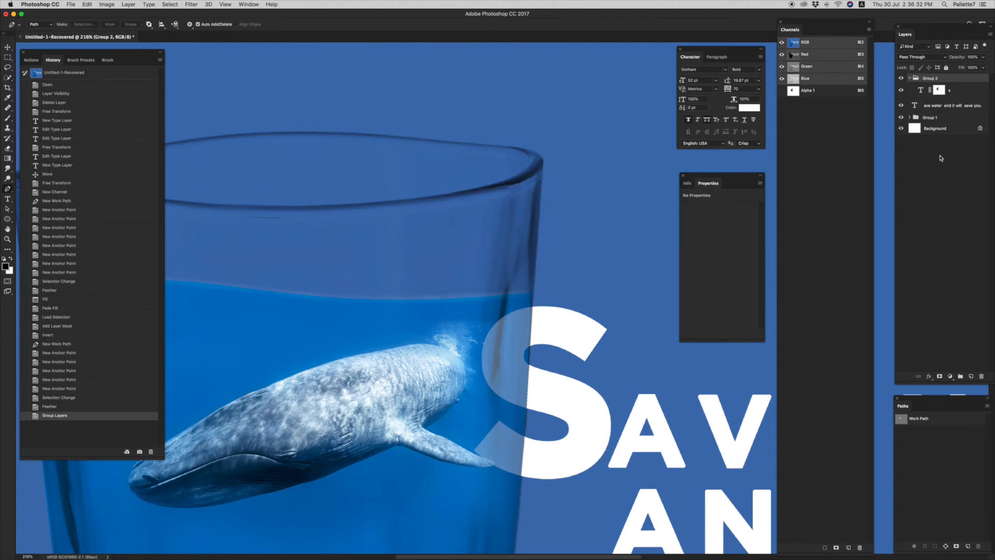
pyautogui.click(940, 376)
pyautogui.press('super+i')
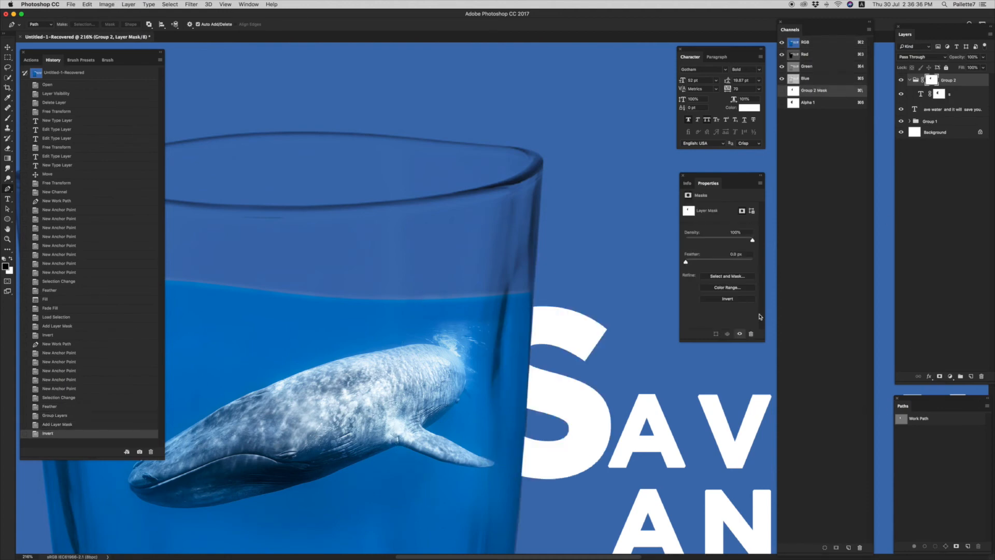
# Step: Set up a large soft brush with 0% hardness and load the inverse of the group mask as a selection
pyautogui.press('b')
pyautogui.moveTo(540, 364); pyautogui.dragTo(67, 362)
pyautogui.moveTo(533, 330); pyautogui.dragTo(4, 329)
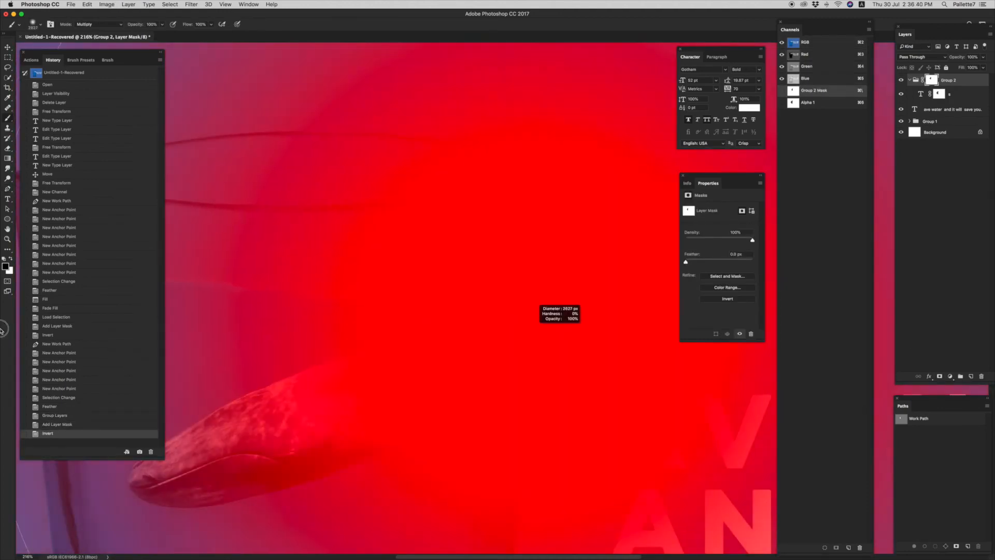
pyautogui.moveTo(495, 406); pyautogui.dragTo(1, 343)
pyautogui.moveTo(486, 374); pyautogui.dragTo(98, 346)
pyautogui.keyDown('super'); pyautogui.click(931, 78); pyautogui.keyUp('super')
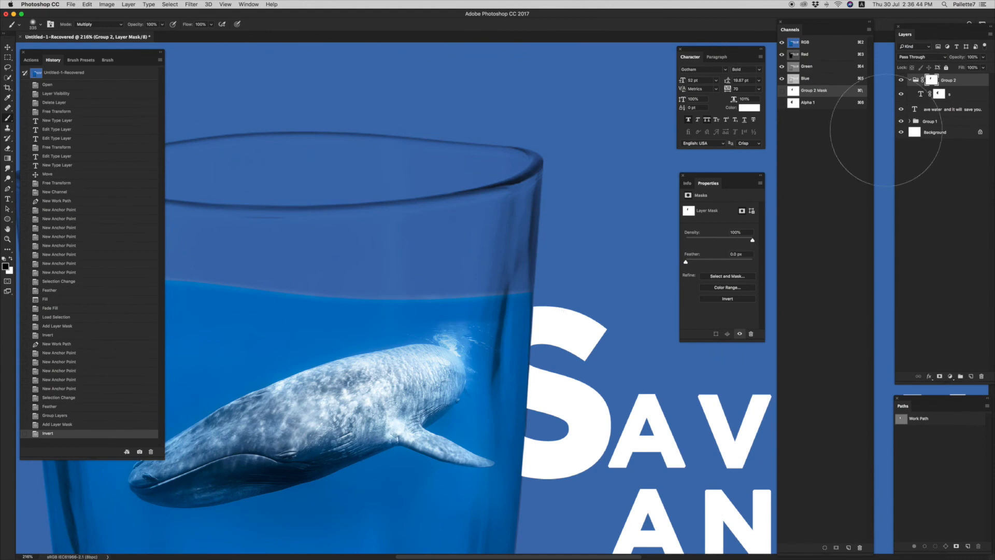
pyautogui.press('shift+super+i')
# Step: Try to paint the S back in behind the glass on the group mask with the brush in Multiply mode, and deselect
pyautogui.press('x')
pyautogui.click(507, 450)
pyautogui.click(523, 441)
pyautogui.click(539, 399)
pyautogui.click(552, 343)
pyautogui.press('x')
pyautogui.click(484, 357)
pyautogui.click(488, 352)
pyautogui.click(492, 345)
pyautogui.click(495, 337)
pyautogui.click(497, 335)
pyautogui.click(500, 332)
pyautogui.click(503, 327)
pyautogui.click(492, 363)
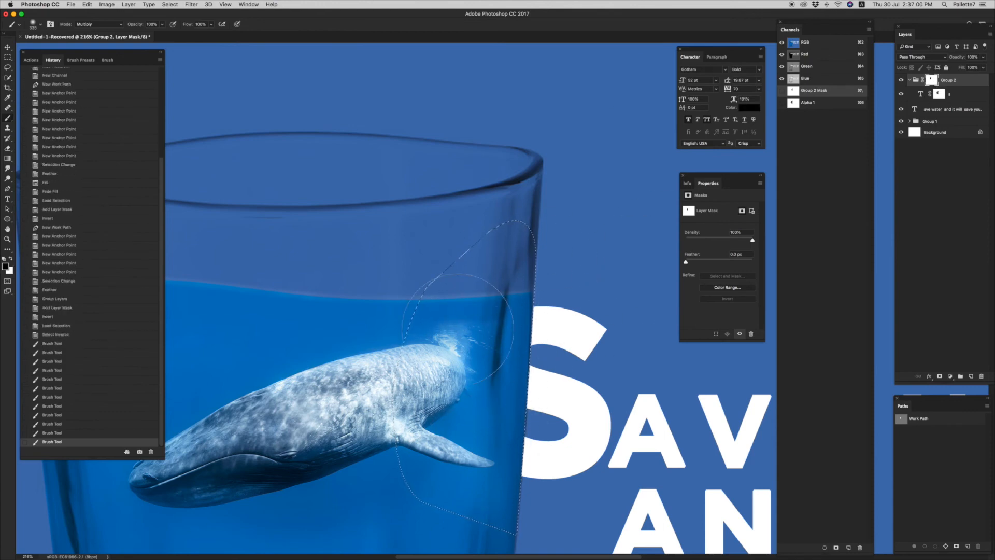
pyautogui.click(495, 357)
pyautogui.click(497, 350)
pyautogui.click(503, 337)
pyautogui.press('super+z')
pyautogui.press('x')
pyautogui.click(508, 326)
pyautogui.click(510, 318)
pyautogui.click(516, 306)
pyautogui.click(519, 296)
pyautogui.press('super+d')
pyautogui.keyDown('super'); pyautogui.click(933, 80); pyautogui.keyUp('super')
pyautogui.press('super+d')
pyautogui.click(485, 332)
# Step: Switch the brush to Normal mode, reload the group mask as a selection, undo the test stroke and invert the selection
pyautogui.click(118, 26)
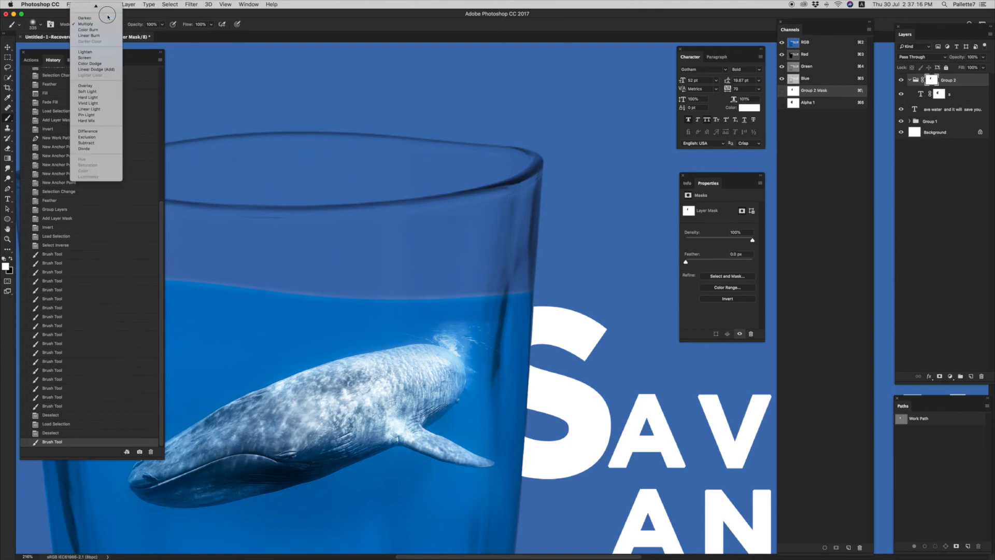
pyautogui.click(99, 10)
pyautogui.keyDown('super'); pyautogui.click(932, 79); pyautogui.keyUp('super')
pyautogui.click(488, 366)
pyautogui.press('x')
pyautogui.click(487, 365)
pyautogui.press('super+z')
pyautogui.press('super+shift+i')
# Step: Paint the group mask inside the selection so the S fades softly behind the glass, and deselect
pyautogui.click(446, 337)
pyautogui.press('x')
pyautogui.moveTo(466, 347); pyautogui.dragTo(456, 415)
pyautogui.press('super+z')
pyautogui.press('super+z')
pyautogui.press('super+z')
pyautogui.press('super+z')
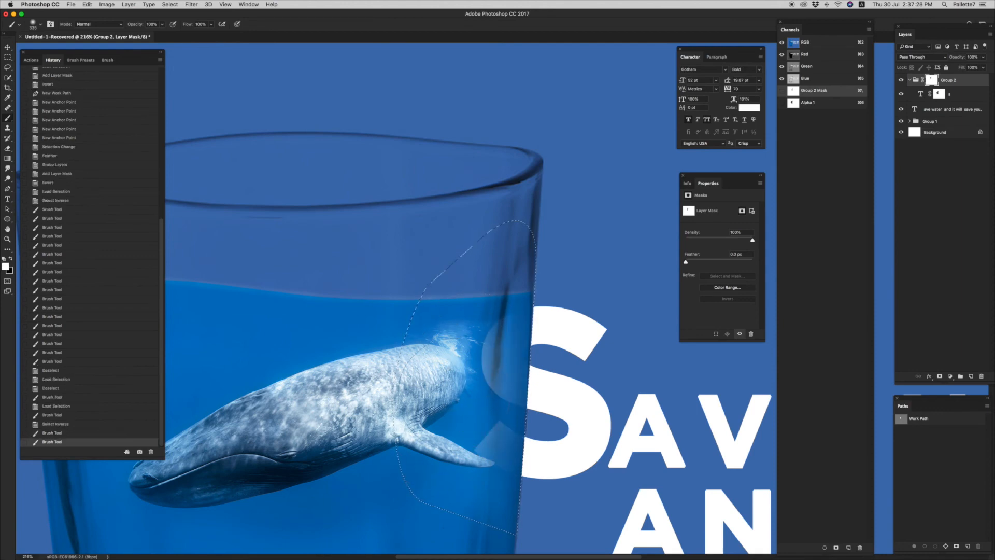
pyautogui.moveTo(587, 356)
pyautogui.mouseDown()
pyautogui.moveTo(570, 363)
pyautogui.moveTo(570, 378)
pyautogui.mouseUp()
pyautogui.press('x')
pyautogui.click(555, 371)
pyautogui.click(547, 376)
pyautogui.click(539, 377)
pyautogui.press('super+minus')
pyautogui.press('super+minus')
pyautogui.press('super+minus')
pyautogui.press('super+d')
pyautogui.press('super+minus')
pyautogui.press('super+minus')
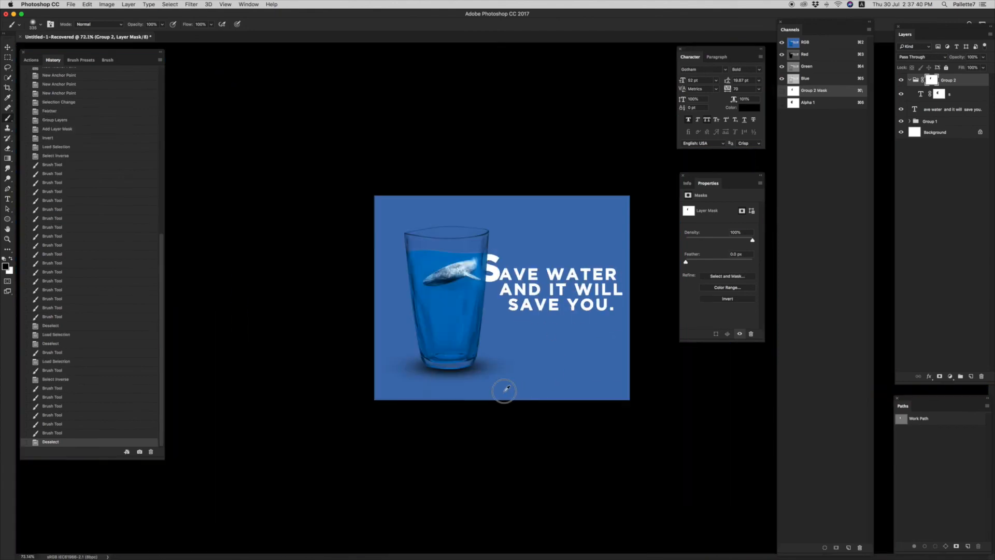
# Step: Nudge the masked S group slightly right and then up beside the glass
pyautogui.press('v')
pyautogui.press('Right')
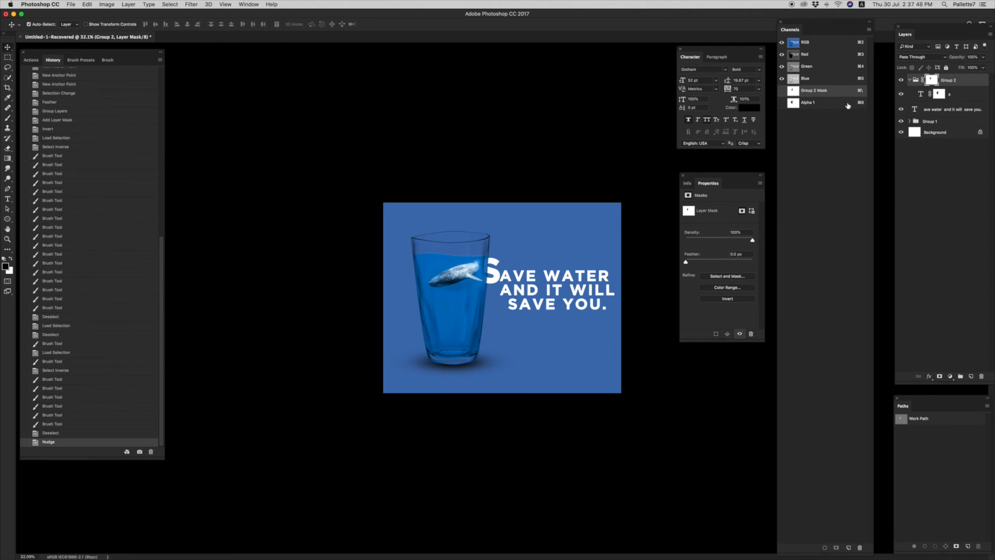
pyautogui.scroll(5, 528, 258)
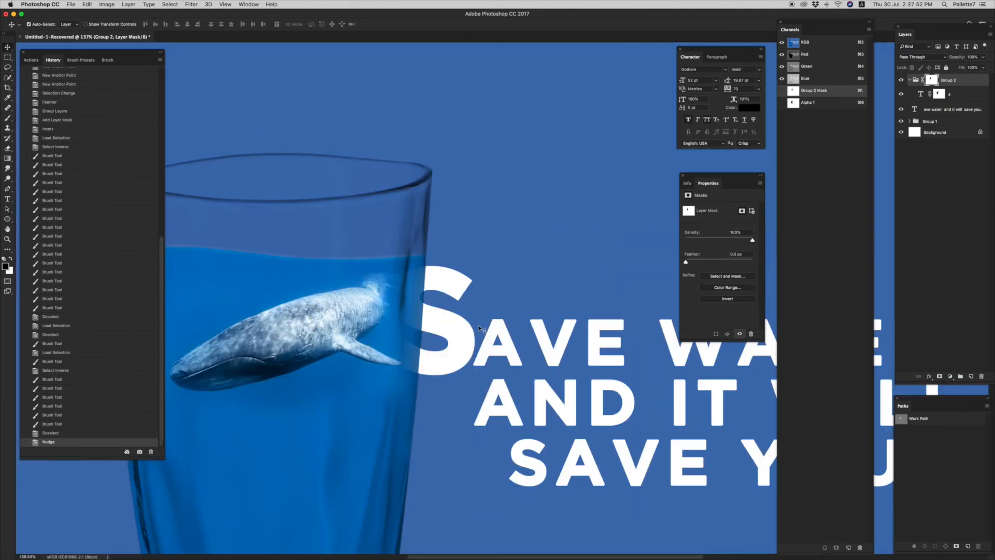
pyautogui.scroll(3, 417, 379)
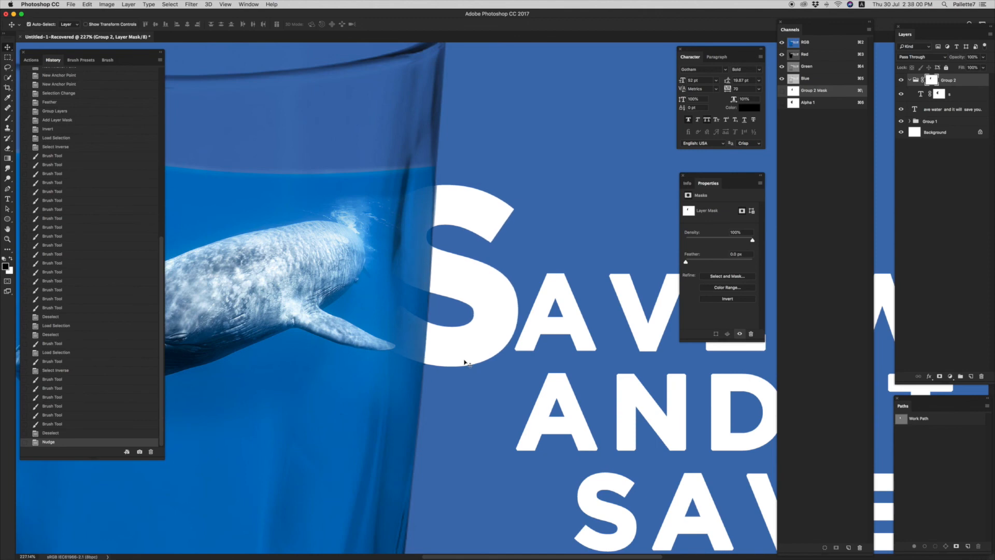
pyautogui.press('Up')
pyautogui.press('Up')
pyautogui.press('Up')
pyautogui.press('Up')
pyautogui.press('Up')
pyautogui.press('Up')
pyautogui.press('Up')
pyautogui.press('Up')
pyautogui.press('Up')
pyautogui.press('Up')
pyautogui.press('Up')
pyautogui.press('Up')
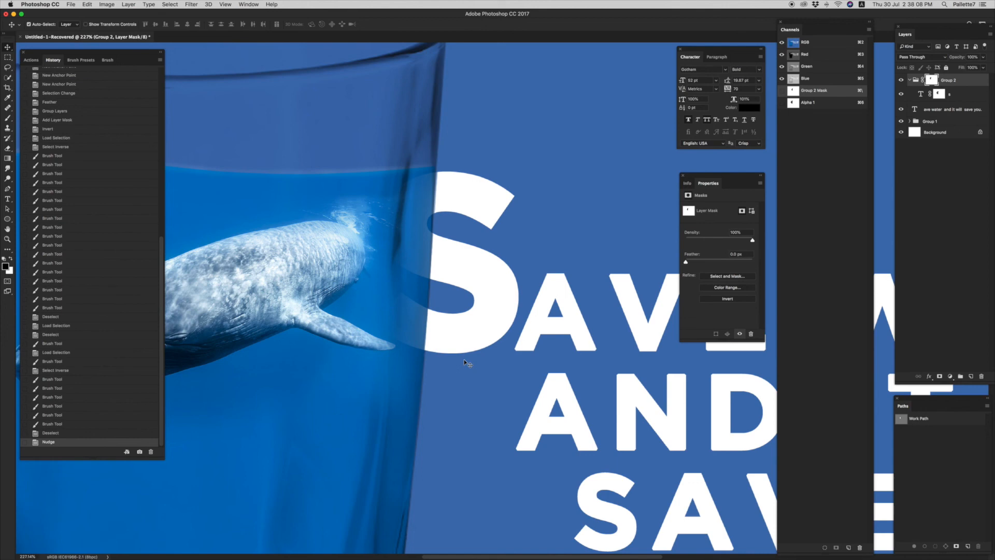
# Step: Load Alpha 1 as a selection and create a new Normal layer above Group 2
pyautogui.press('p')
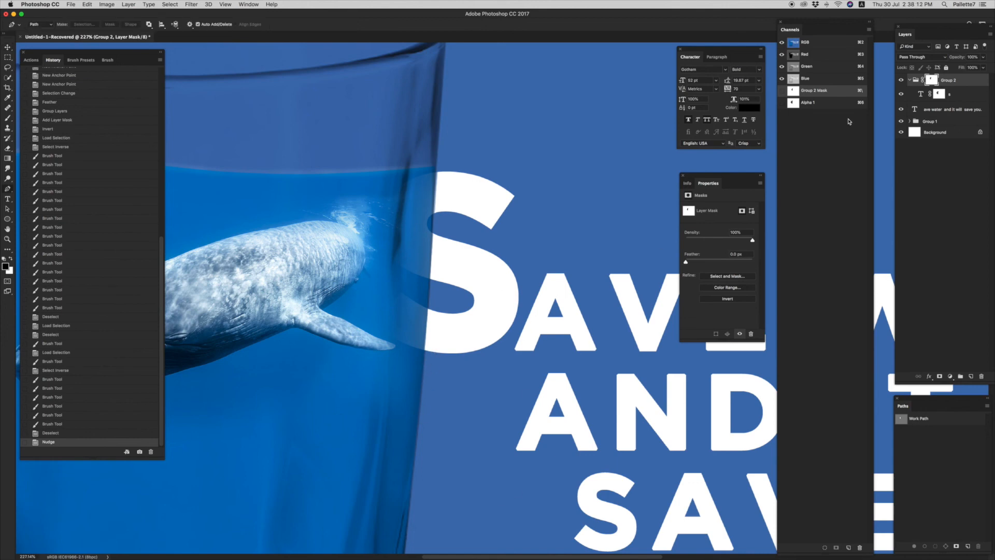
pyautogui.keyDown('super'); pyautogui.click(793, 103); pyautogui.keyUp('super')
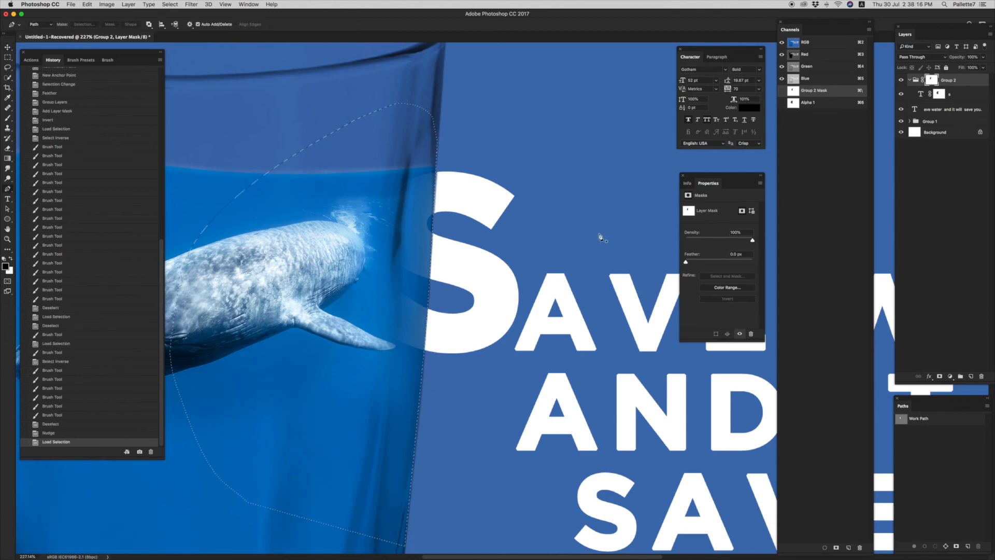
pyautogui.press('v')
pyautogui.press('super+shift+n')
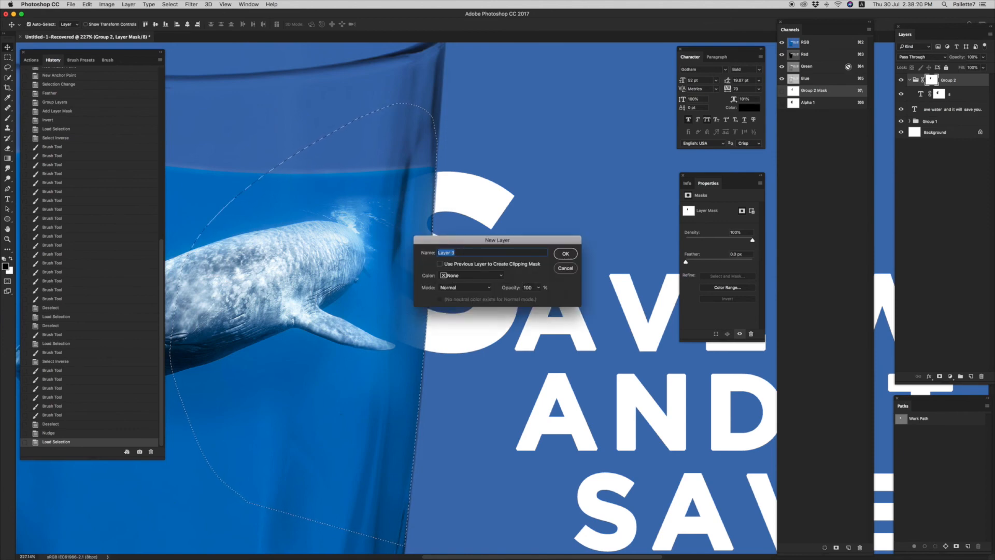
pyautogui.press('Return')
pyautogui.press('super+bracketright')
# Step: Sample the blue of the water as the brush color and feather the selection
pyautogui.press('b')
pyautogui.keyDown('alt'); pyautogui.click(352, 332); pyautogui.keyUp('alt')
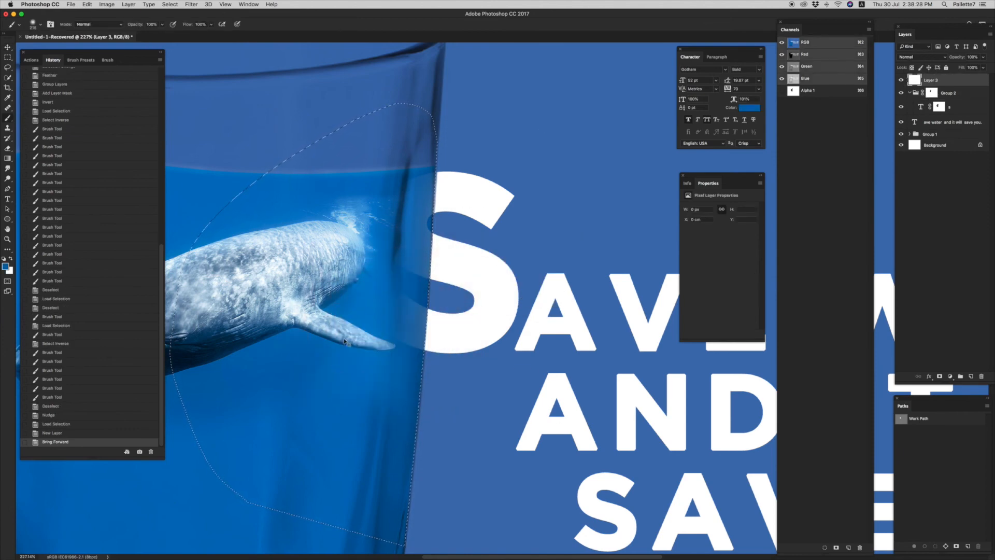
pyautogui.hotkey('shift', 'F6')
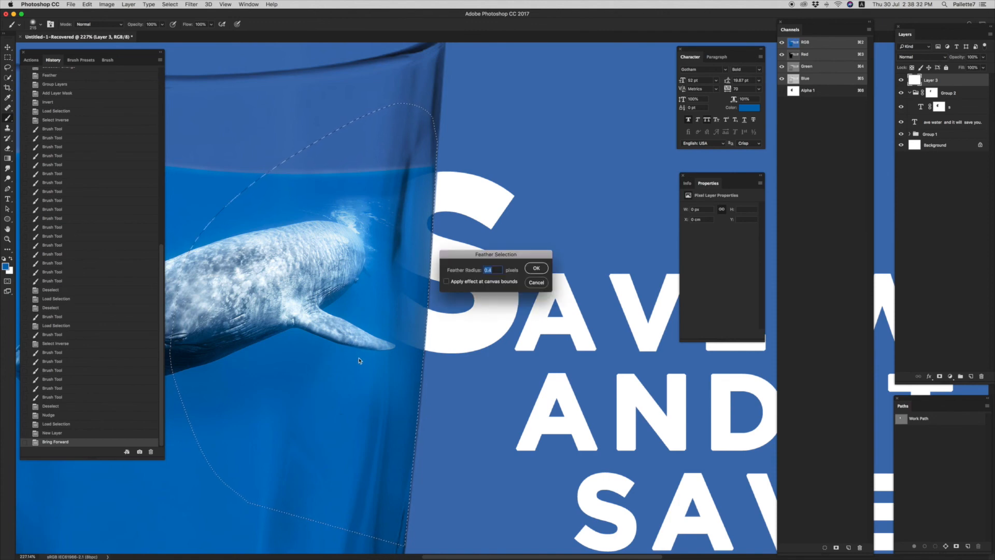
pyautogui.press('Return')
pyautogui.click(394, 324)
pyautogui.press('super+z')
pyautogui.press('x')
pyautogui.click(402, 319)
pyautogui.press('super+z')
pyautogui.press('x')
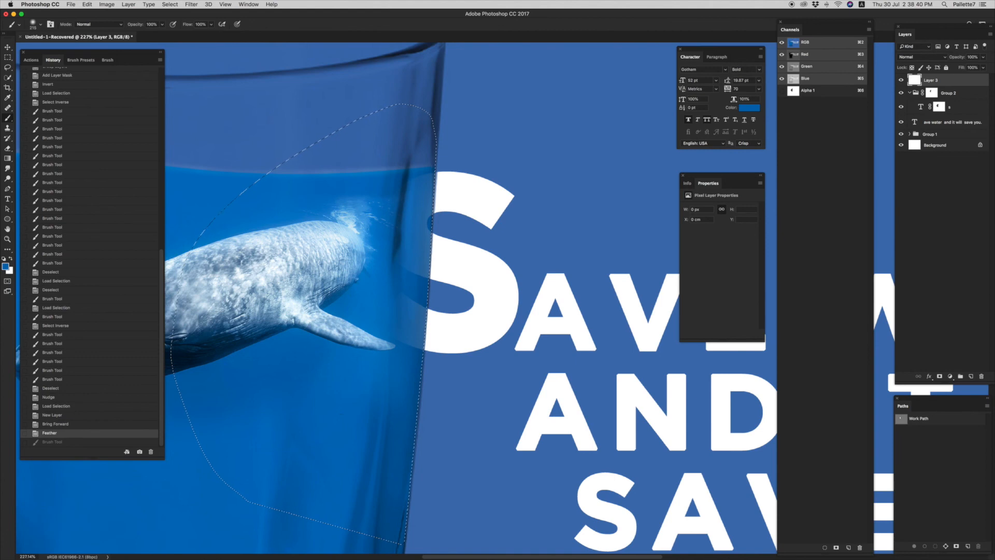
# Step: Invert the selection, paint soft blue shading over the S along the glass's edge on the new layer, and deselect
pyautogui.press('shift+super+i')
pyautogui.click(393, 331)
pyautogui.moveTo(393, 331); pyautogui.dragTo(407, 311)
pyautogui.moveTo(406, 280); pyautogui.dragTo(414, 161)
pyautogui.moveTo(394, 228)
pyautogui.mouseDown()
pyautogui.moveTo(343, 363)
pyautogui.moveTo(362, 354)
pyautogui.mouseUp()
pyautogui.moveTo(394, 311); pyautogui.dragTo(379, 389)
pyautogui.moveTo(394, 337); pyautogui.dragTo(379, 384)
pyautogui.moveTo(395, 311); pyautogui.dragTo(371, 374)
pyautogui.moveTo(392, 249); pyautogui.dragTo(363, 363)
pyautogui.moveTo(389, 259); pyautogui.dragTo(357, 430)
pyautogui.moveTo(365, 393); pyautogui.dragTo(360, 428)
pyautogui.moveTo(363, 425); pyautogui.dragTo(363, 389)
pyautogui.press('super+d')
# Step: Lower the opacity of the blue shading layer to 60%
pyautogui.press('v')
pyautogui.press('5')
pyautogui.press('6')
pyautogui.scroll(-5, 543, 257)
pyautogui.scroll(5, 483, 269)
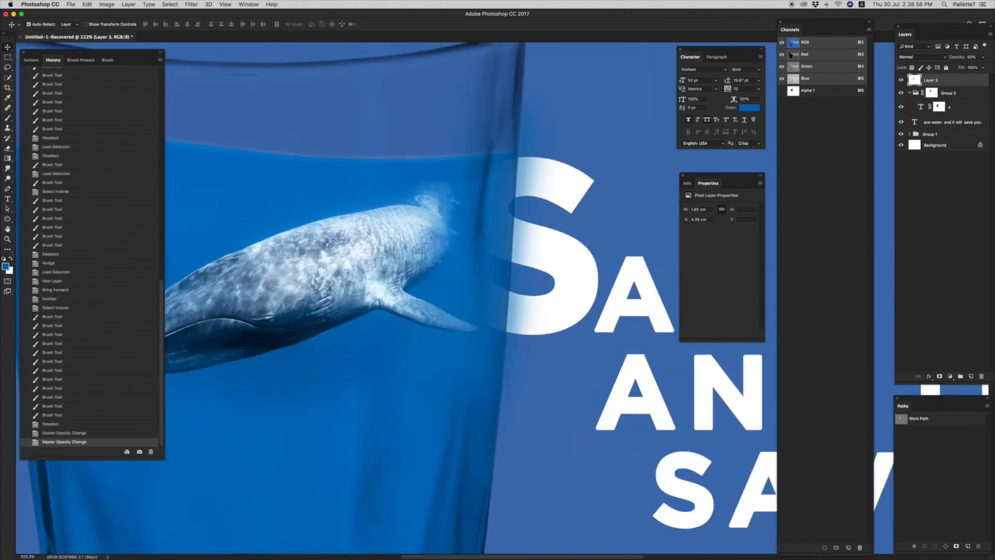
# Step: Load Alpha 1 as a selection over the blue shading layer, leaving it unfeathered
pyautogui.press('super+alt+6')
pyautogui.hotkey('shift', 'F6')
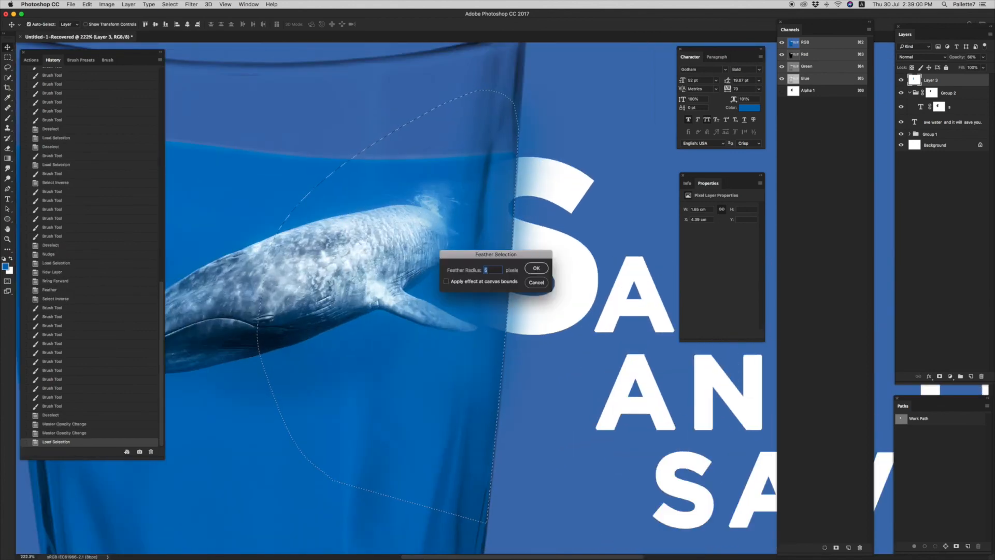
pyautogui.press('Escape')
pyautogui.press('super+BackSpace')
pyautogui.press('super+z')
pyautogui.hotkey('alt', 'BackSpace')
pyautogui.press('super+z')
# Step: Reset and swap the foreground and background colors, delete the blue shading inside the selection, and deselect
pyautogui.press('d')
pyautogui.press('x')
pyautogui.press('BackSpace')
pyautogui.press('super+d')
pyautogui.scroll(-5, 484, 284)
pyautogui.scroll(-3, 484, 284)
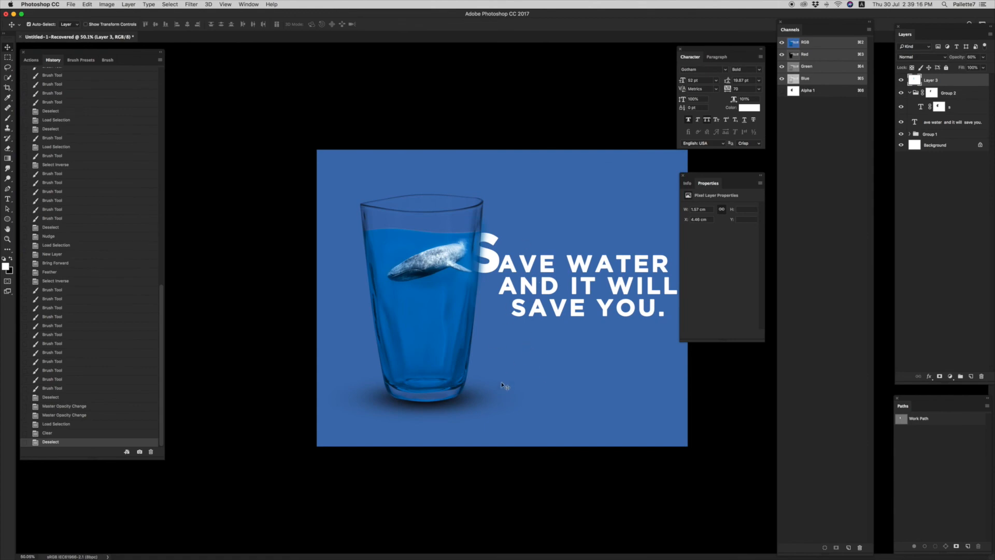
pyautogui.scroll(-2, 489, 372)
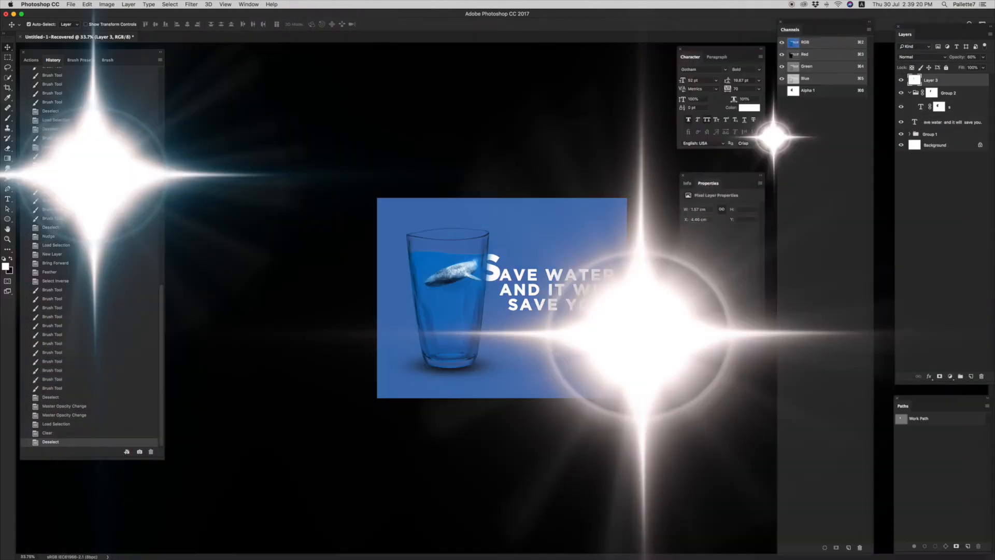